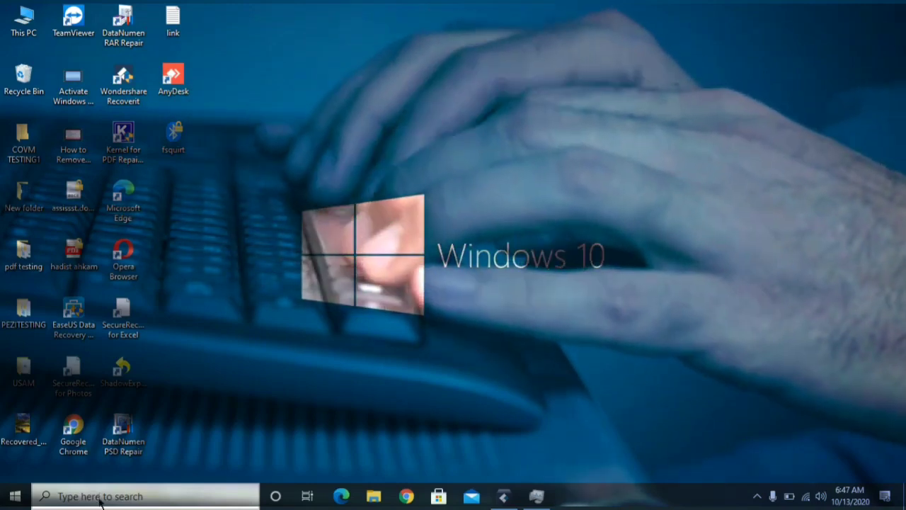
# - Search Windows for Notepad and run it as administrator
pyautogui.click(99, 497)
pyautogui.write('note')
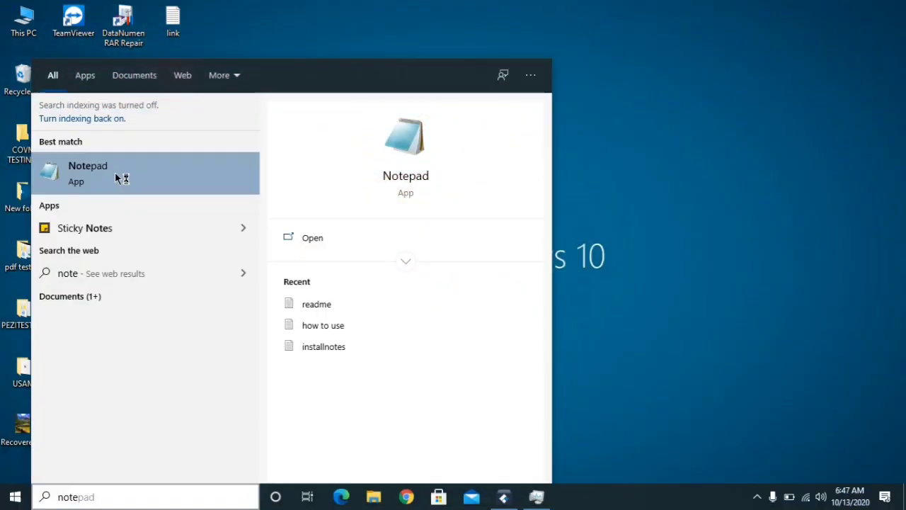
pyautogui.rightClick(115, 173)
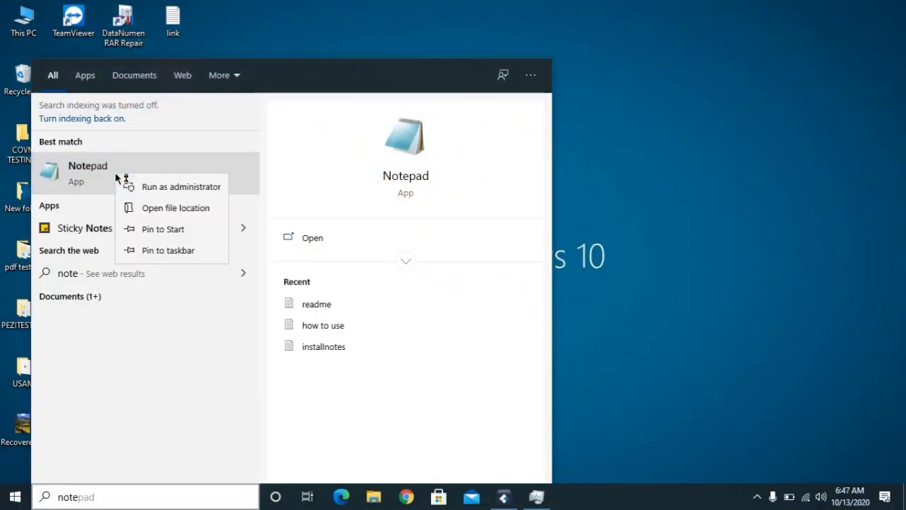
pyautogui.click(201, 189)
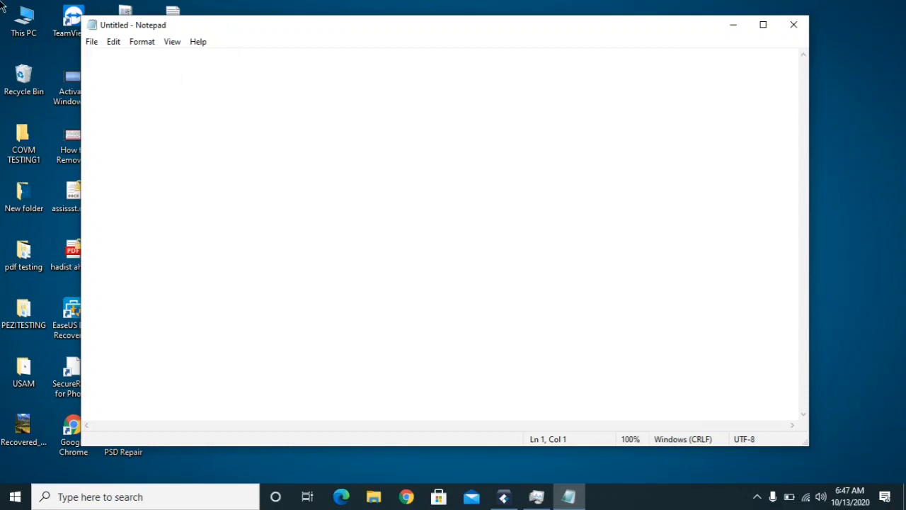
# - Start opening a file in Notepad and browse to the folder C:\Windows\System32\drivers\etc
pyautogui.click(91, 42)
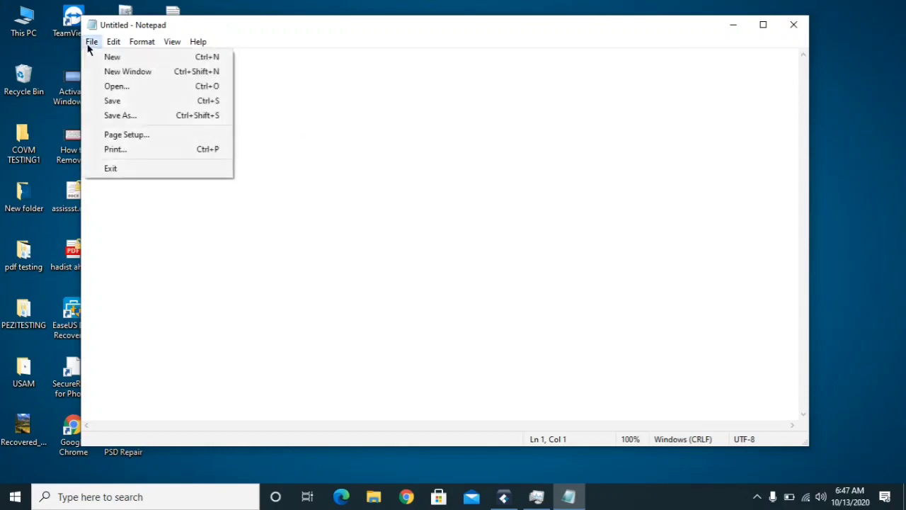
pyautogui.click(102, 86)
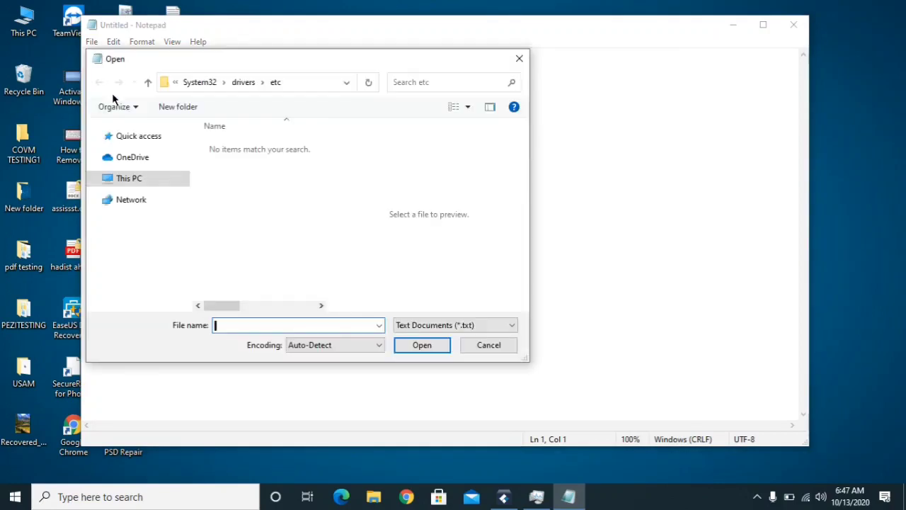
pyautogui.click(136, 259)
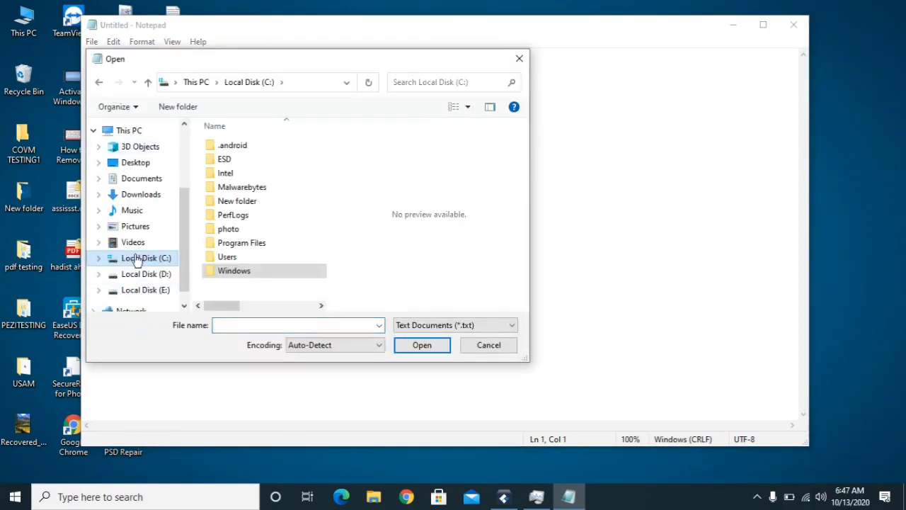
pyautogui.doubleClick(242, 271)
pyautogui.scroll(-20, 250, 223)
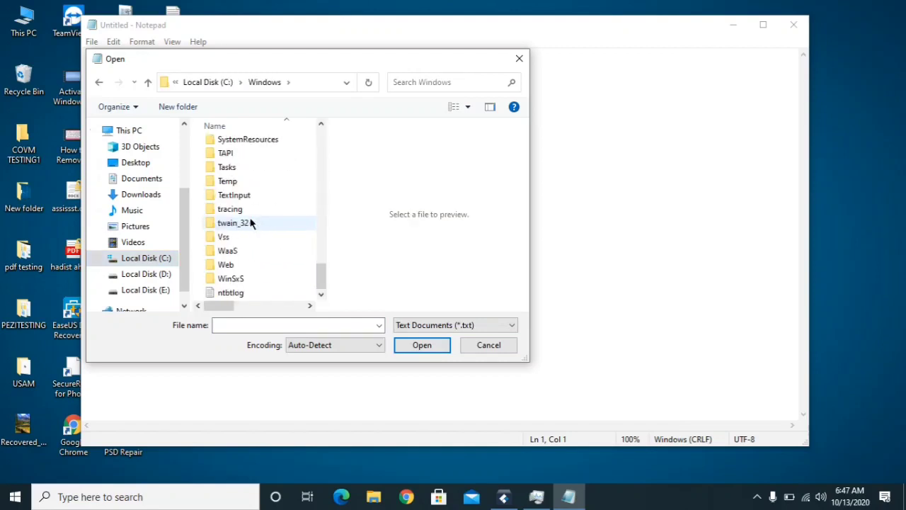
pyautogui.scroll(4, 250, 224)
pyautogui.doubleClick(256, 267)
pyautogui.scroll(-6, 252, 206)
pyautogui.doubleClick(247, 235)
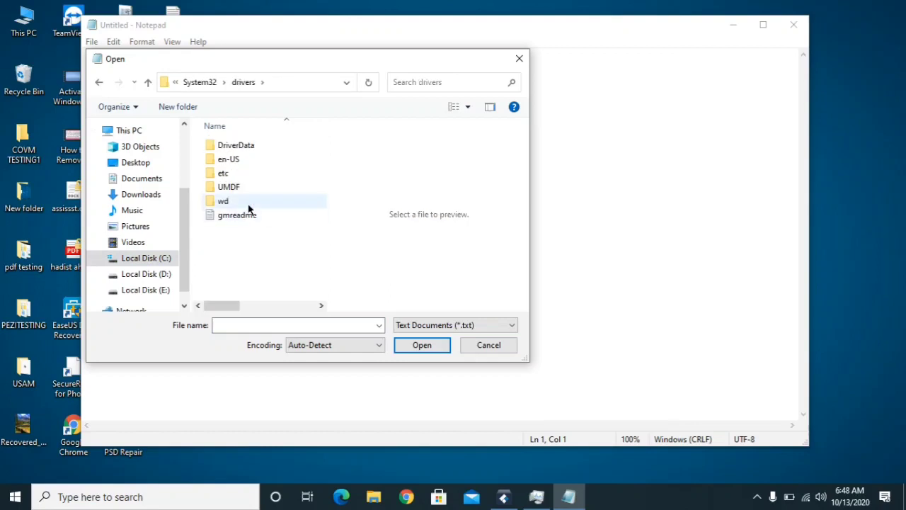
pyautogui.doubleClick(224, 174)
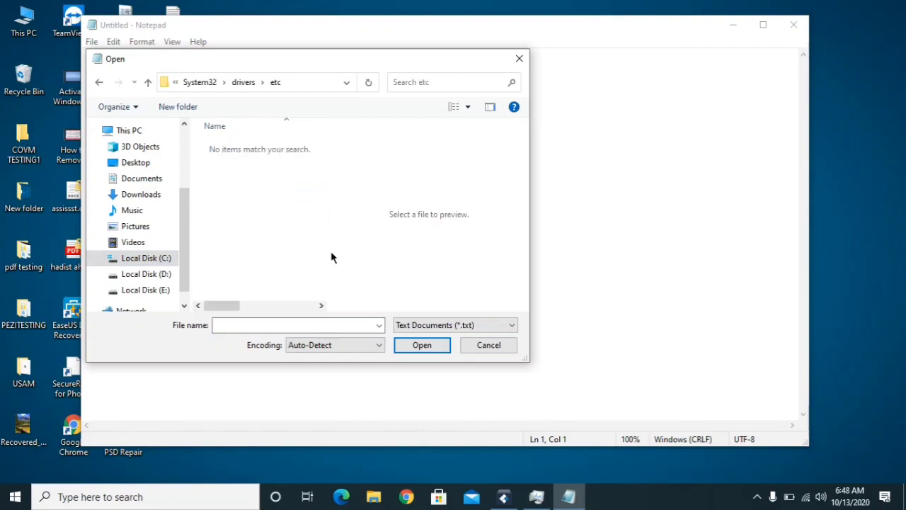
# - Show files of all types in the etc folder and open the hosts file
pyautogui.click(459, 323)
pyautogui.click(422, 347)
pyautogui.doubleClick(224, 146)
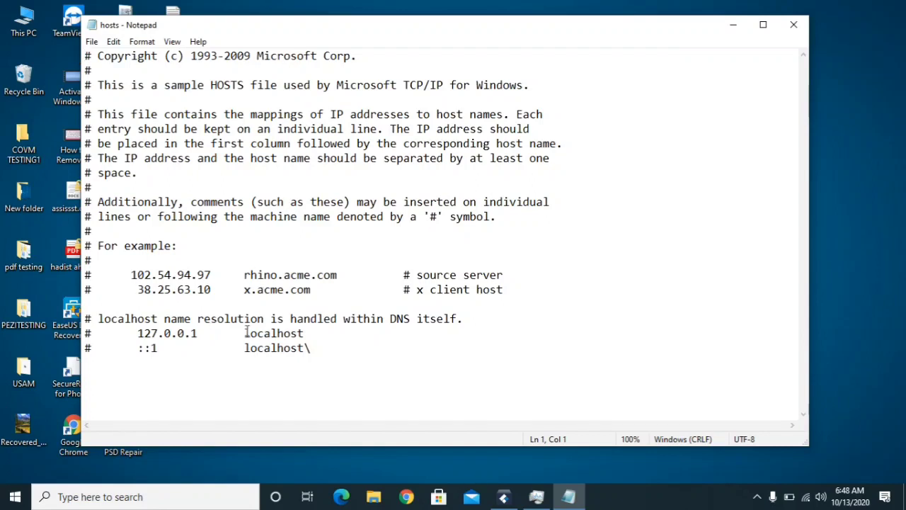
# - Add two lines of sample text, "vvhbgvnvf" and "ffjhgjhgh", below the last localhost line of the hosts file
pyautogui.moveTo(332, 372); pyautogui.dragTo(81, 274)
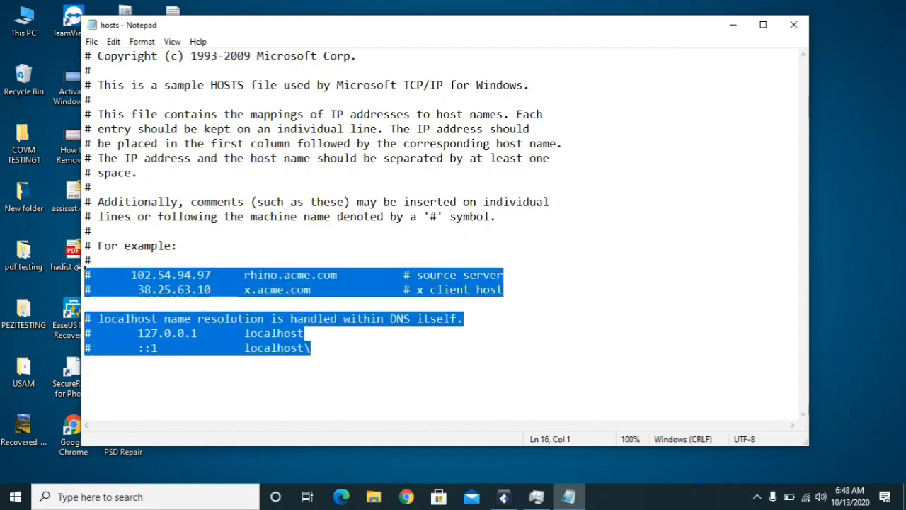
pyautogui.click(328, 347)
pyautogui.click(135, 383)
pyautogui.press('Return')
pyautogui.press('Up')
pyautogui.press('Up')
pyautogui.write('vvhb')
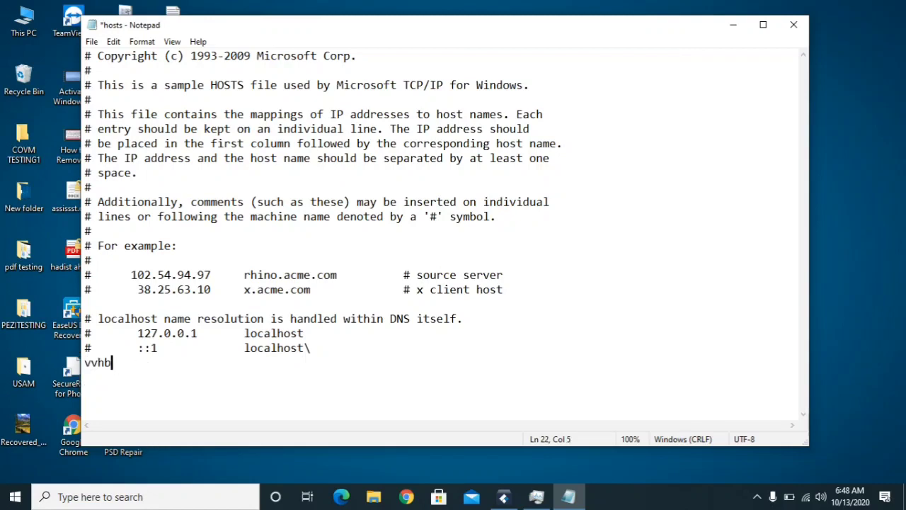
pyautogui.write('gvnvf ')
pyautogui.write('ffjhgjhgh')
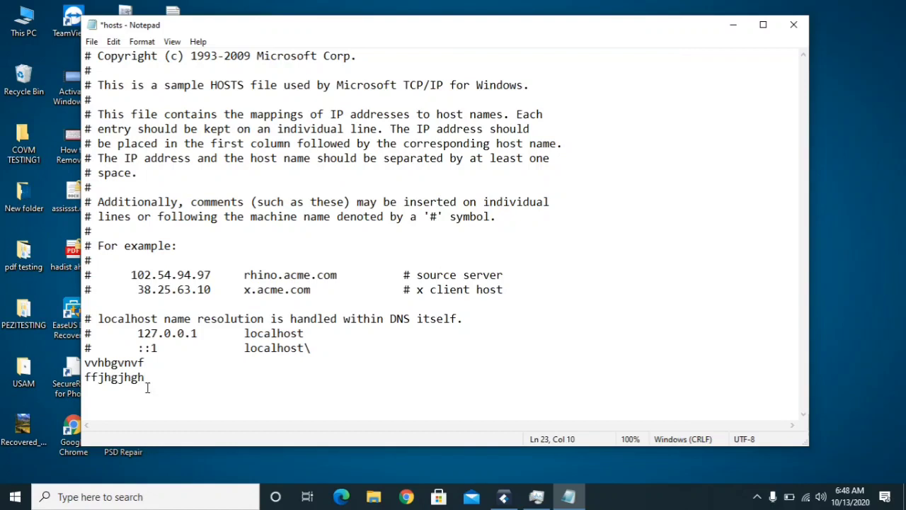
# - Delete the two sample text lines below the last localhost entry
pyautogui.moveTo(145, 377); pyautogui.dragTo(83, 362)
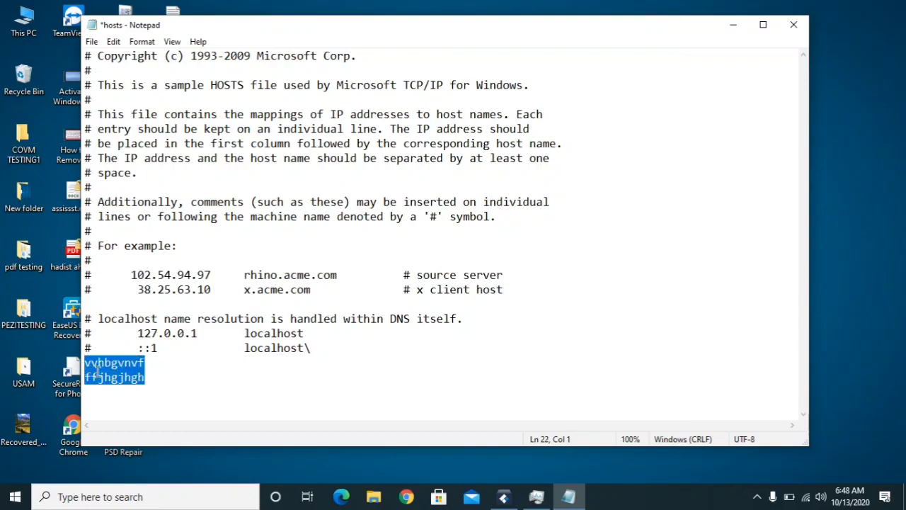
pyautogui.rightClick(103, 378)
pyautogui.click(136, 241)
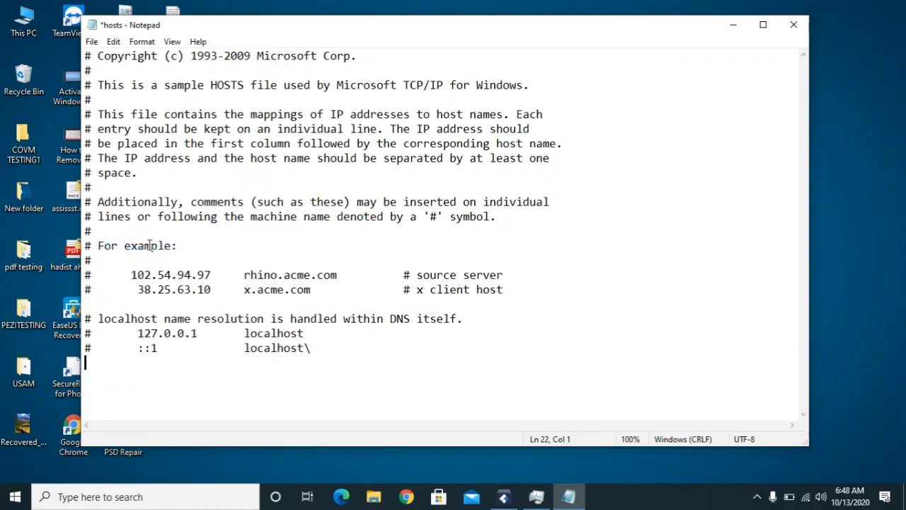
# - Save the hosts file and close Notepad
pyautogui.click(91, 41)
pyautogui.click(119, 100)
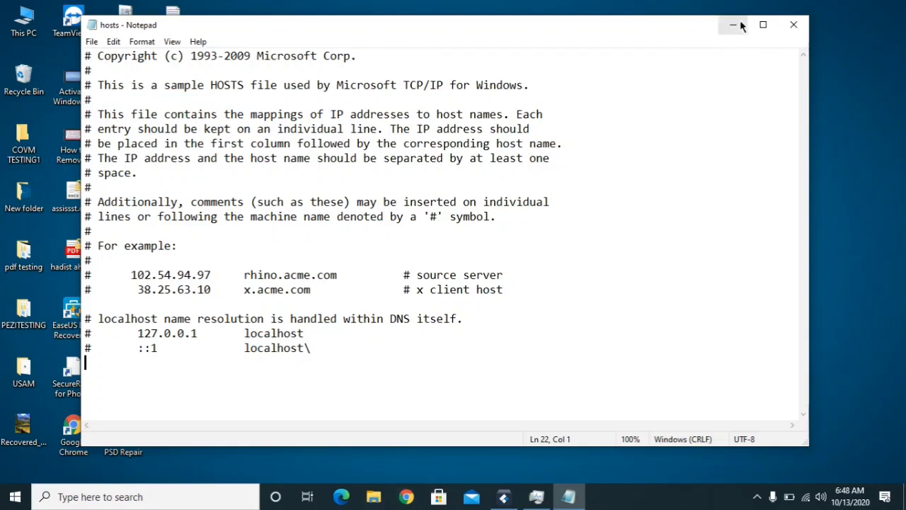
pyautogui.click(798, 23)
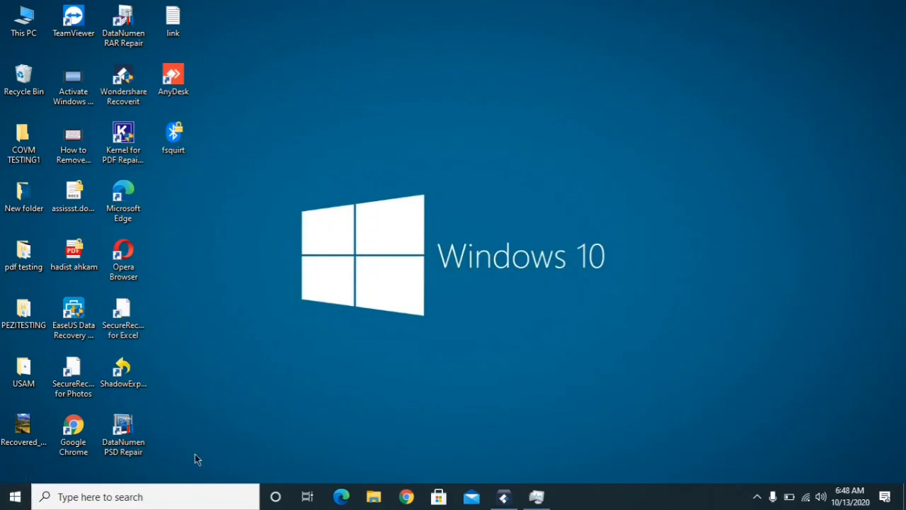
# - Search Windows for appwiz.cpl and open Programs and Features
pyautogui.click(153, 496)
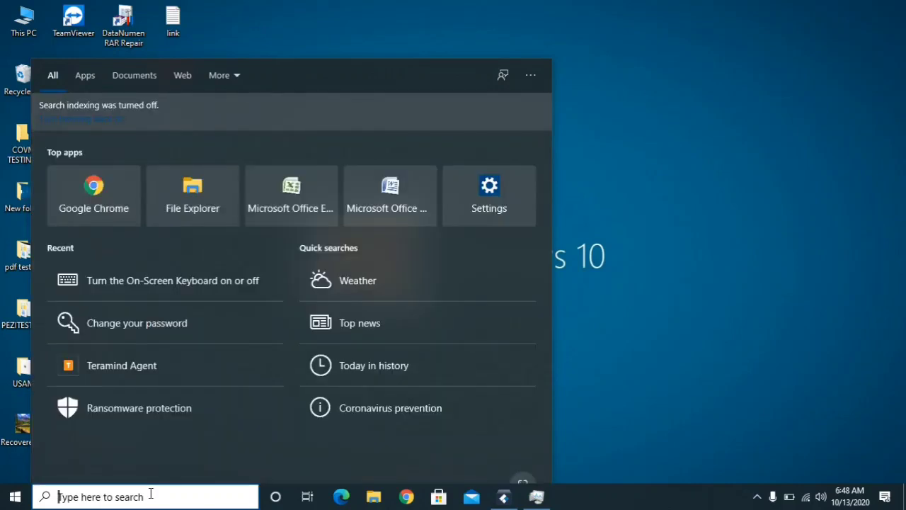
pyautogui.write('appwi')
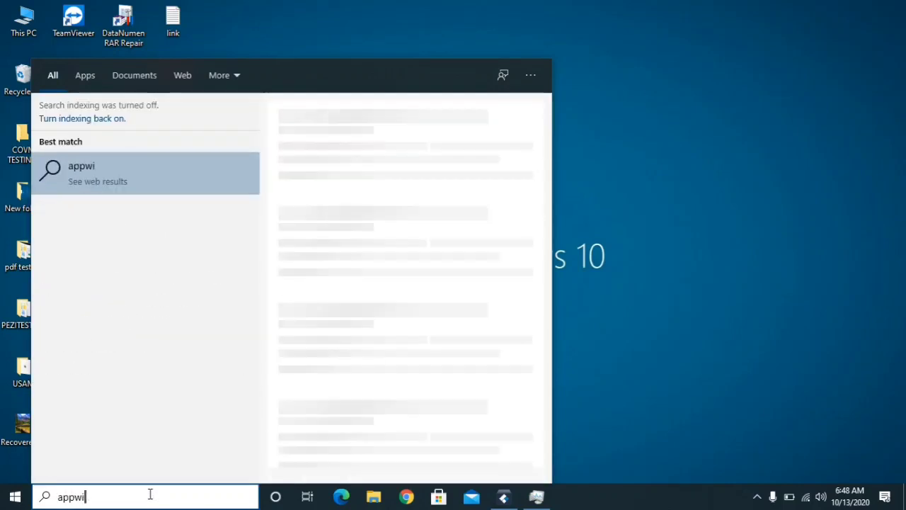
pyautogui.write('z.cpl')
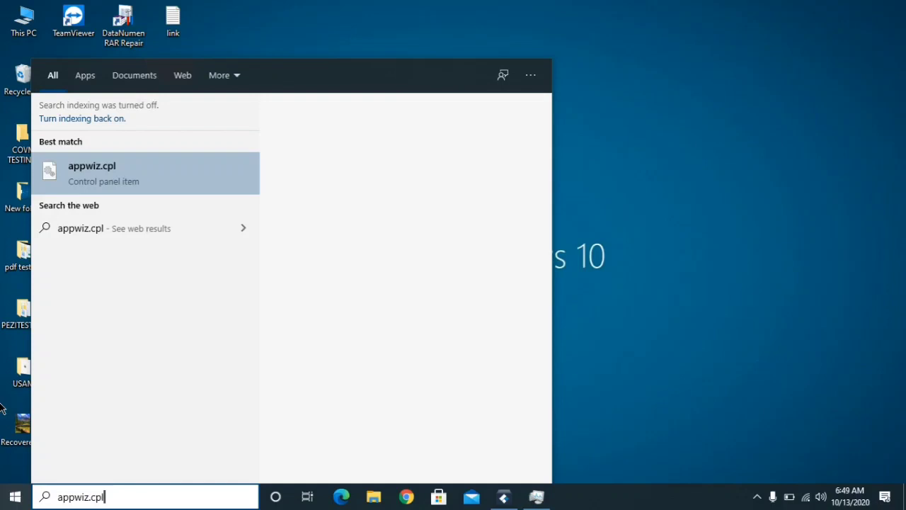
pyautogui.click(114, 183)
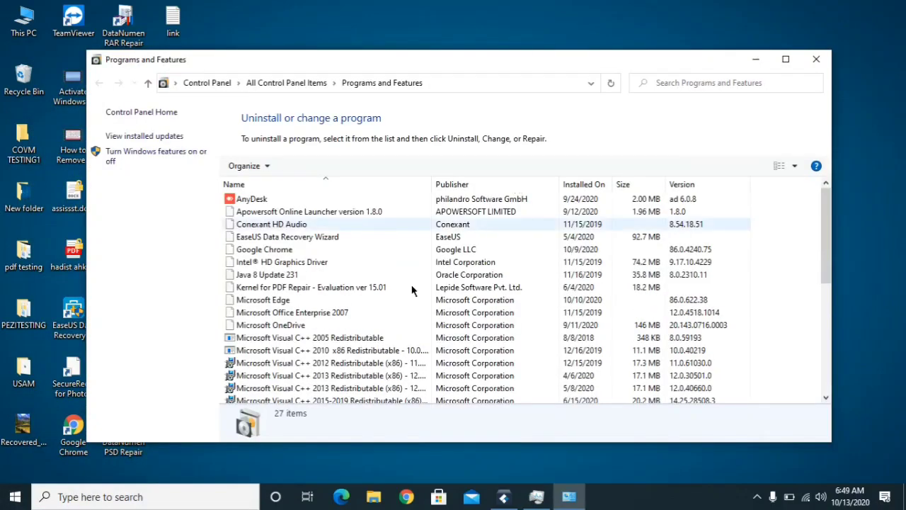
# - Look through the installed programs and their install dates, and bring up the uninstall option for Opera Stable without running it
pyautogui.scroll(-5, 404, 308)
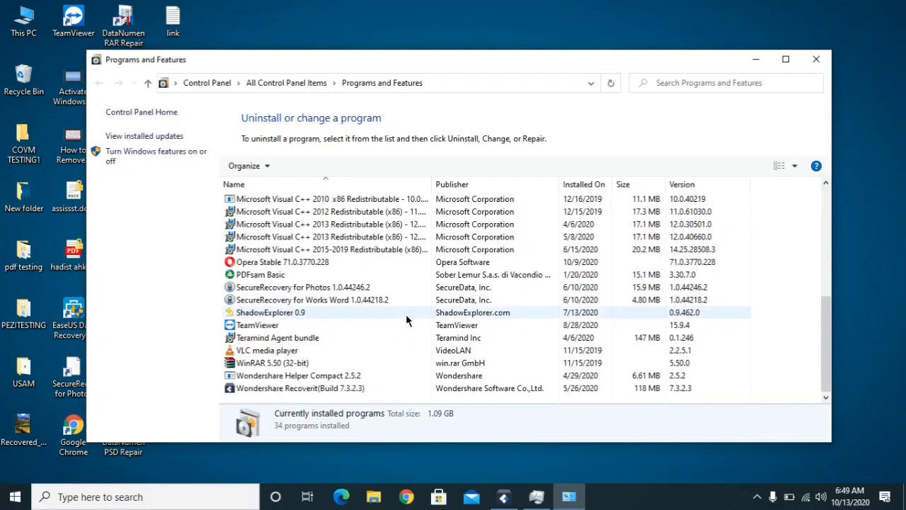
pyautogui.scroll(6, 405, 314)
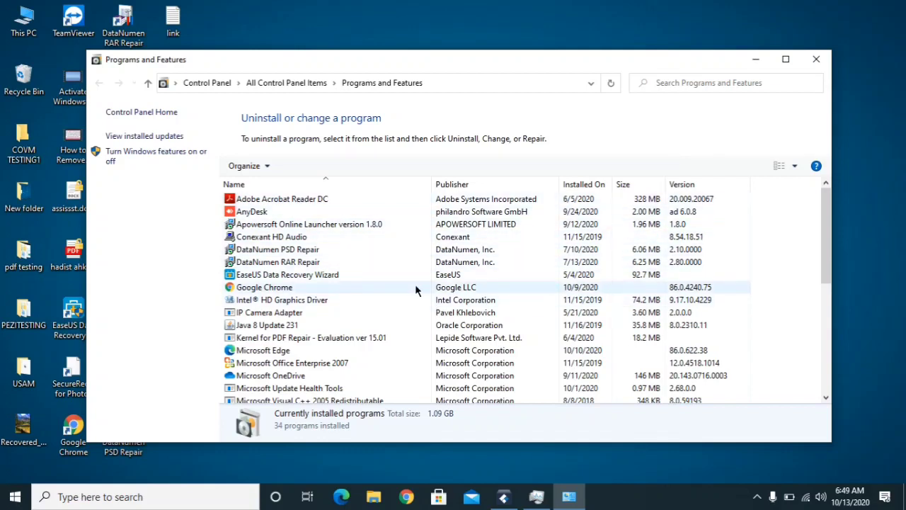
pyautogui.scroll(-2, 579, 285)
pyautogui.scroll(-1, 577, 281)
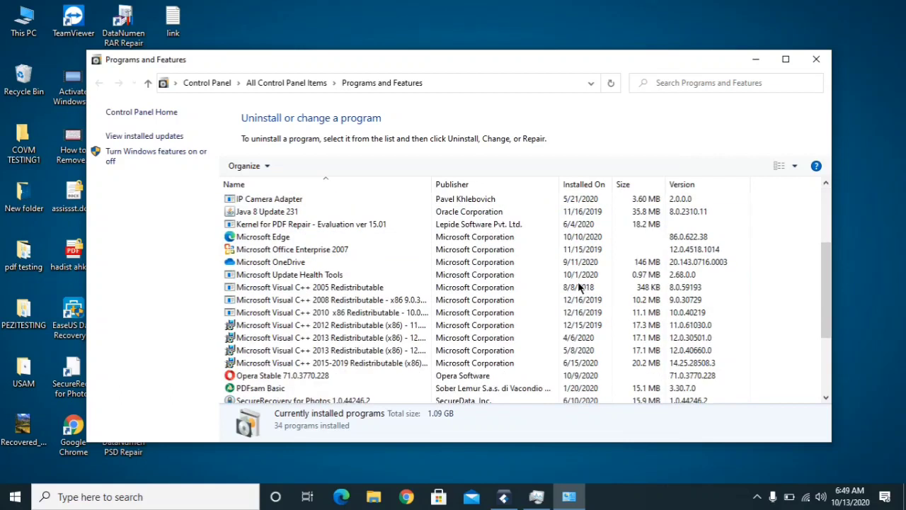
pyautogui.scroll(3, 577, 281)
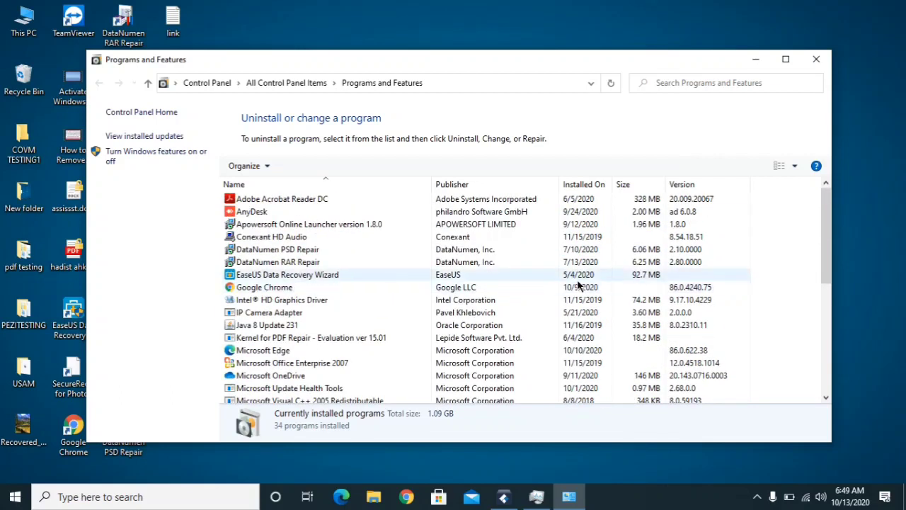
pyautogui.scroll(-6, 574, 284)
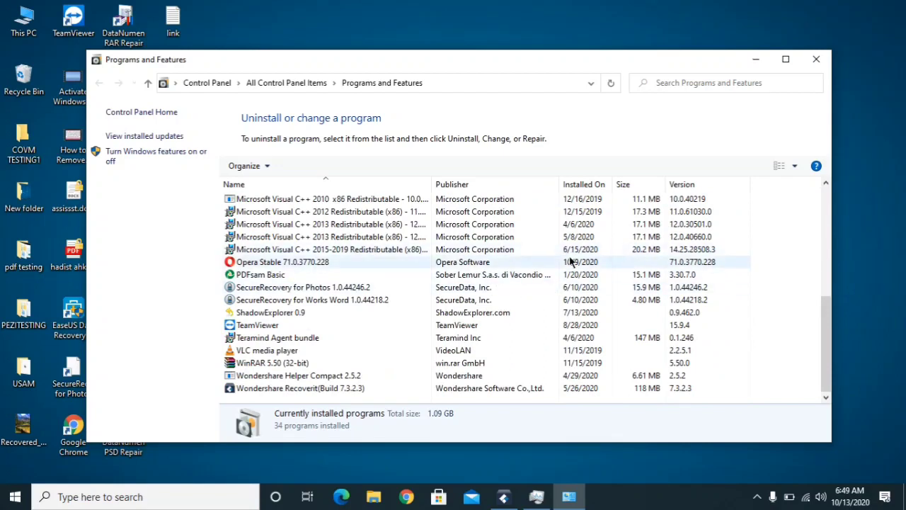
pyautogui.click(570, 262)
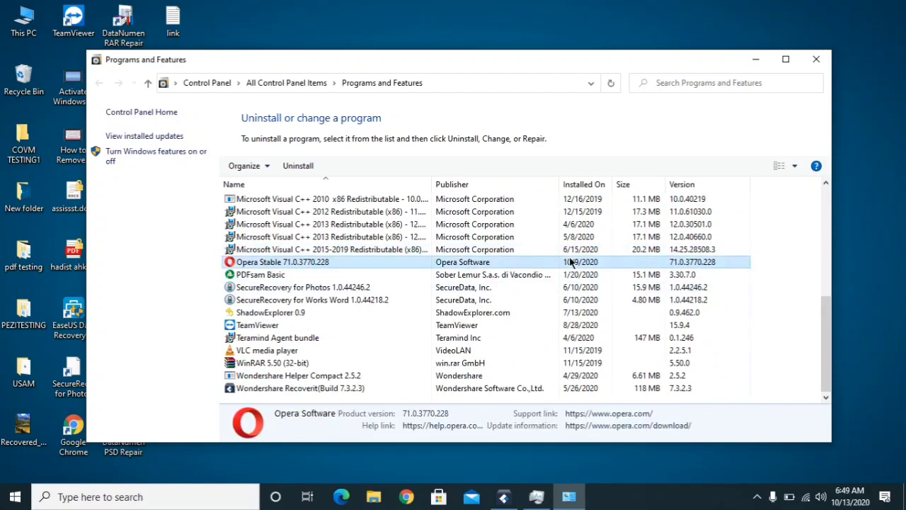
pyautogui.rightClick(570, 262)
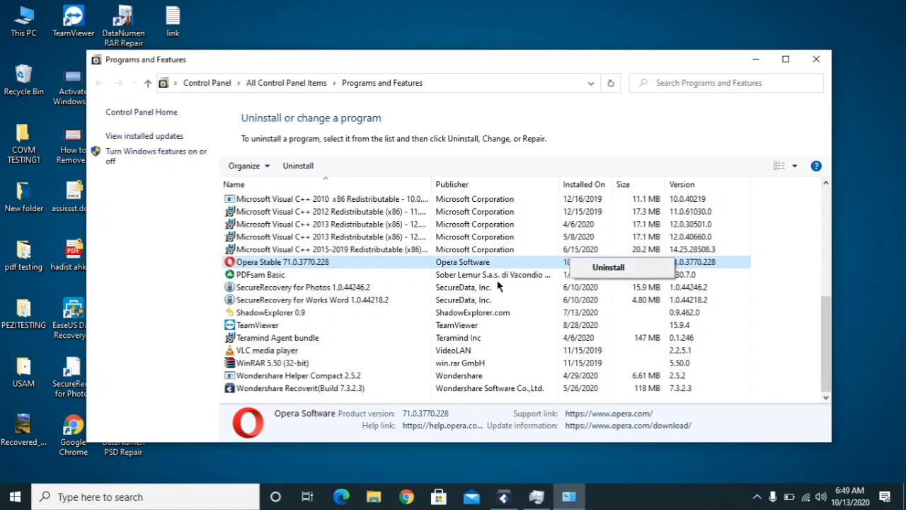
pyautogui.click(461, 288)
# - Review the list of installed programs once more for unwanted entries and close Programs and Features
pyautogui.scroll(7, 460, 291)
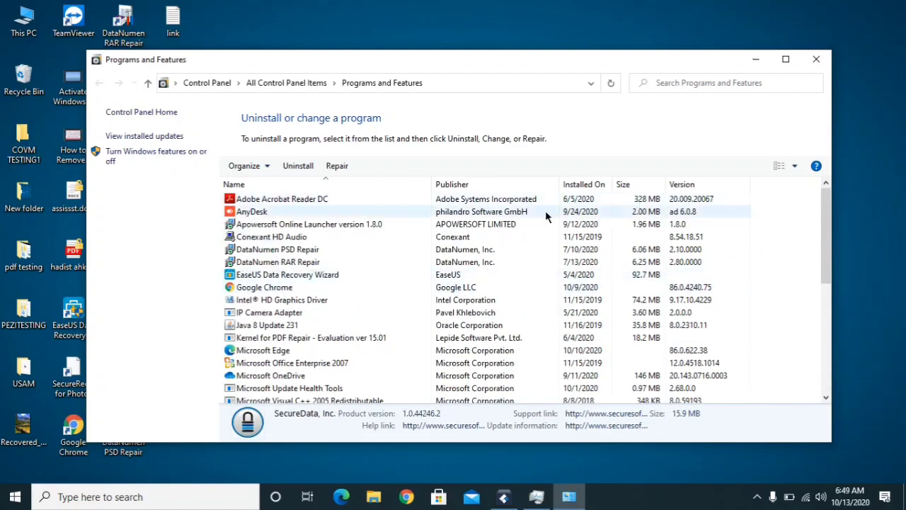
pyautogui.scroll(-3, 461, 304)
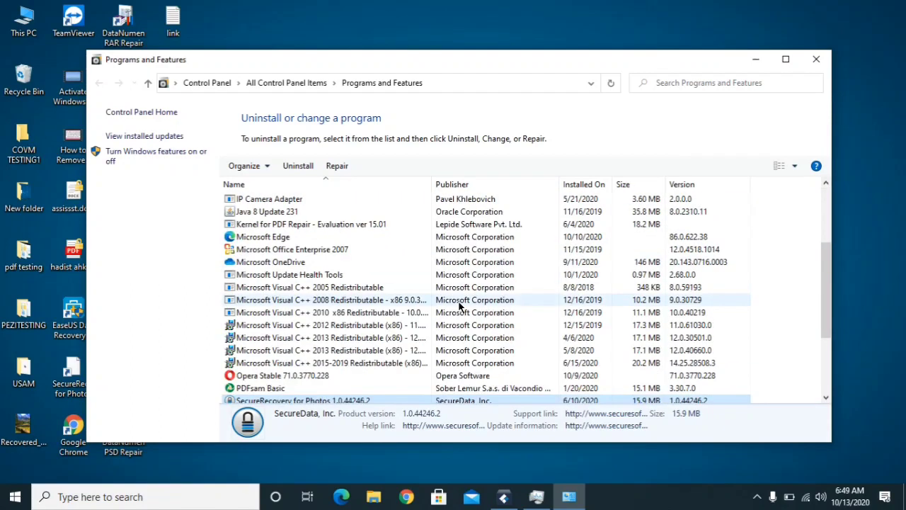
pyautogui.scroll(3, 460, 305)
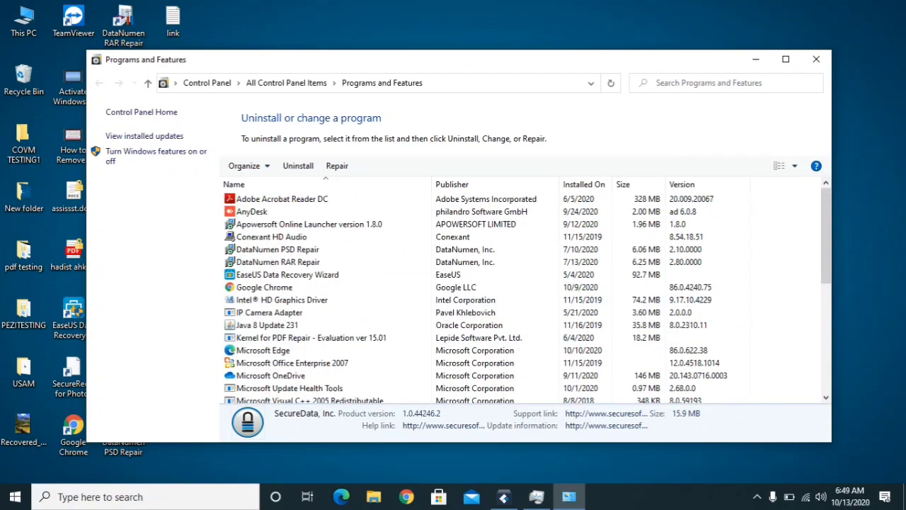
pyautogui.click(821, 59)
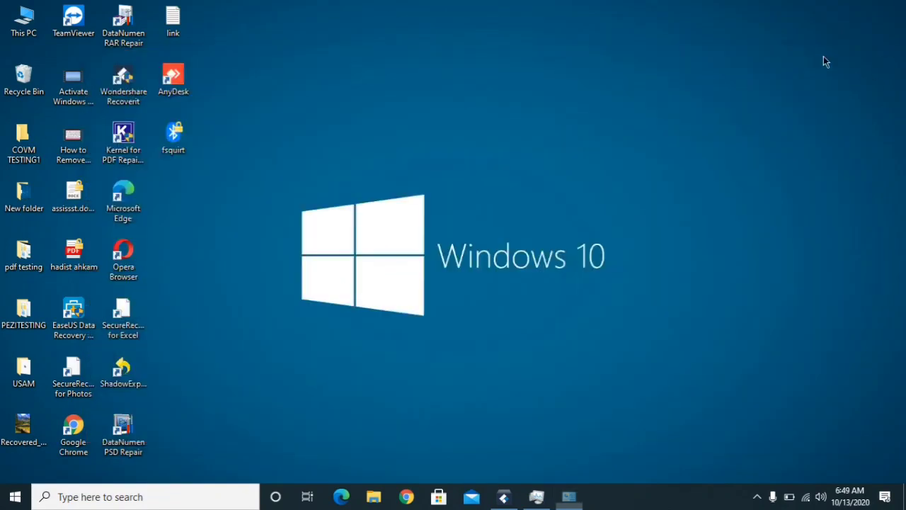
# - Open Task Manager, examine the status of the startup programs, and close it
pyautogui.rightClick(706, 497)
pyautogui.click(736, 432)
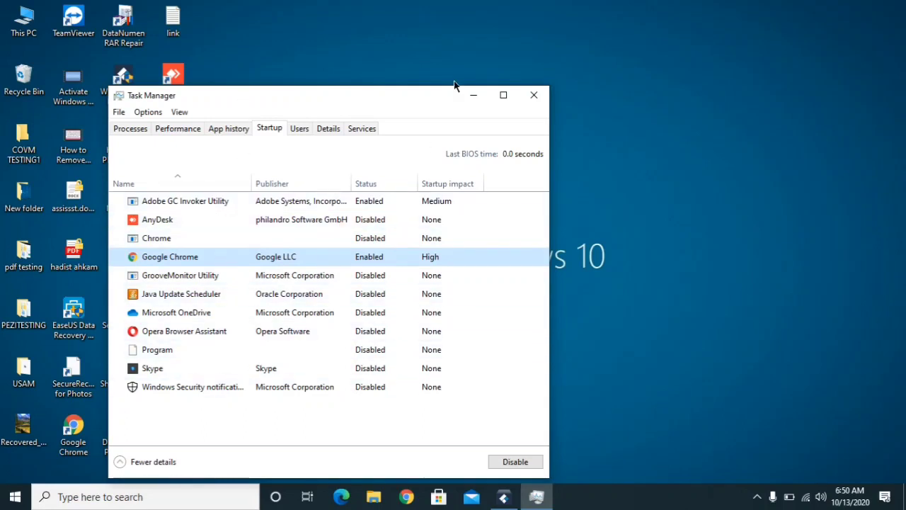
pyautogui.click(535, 90)
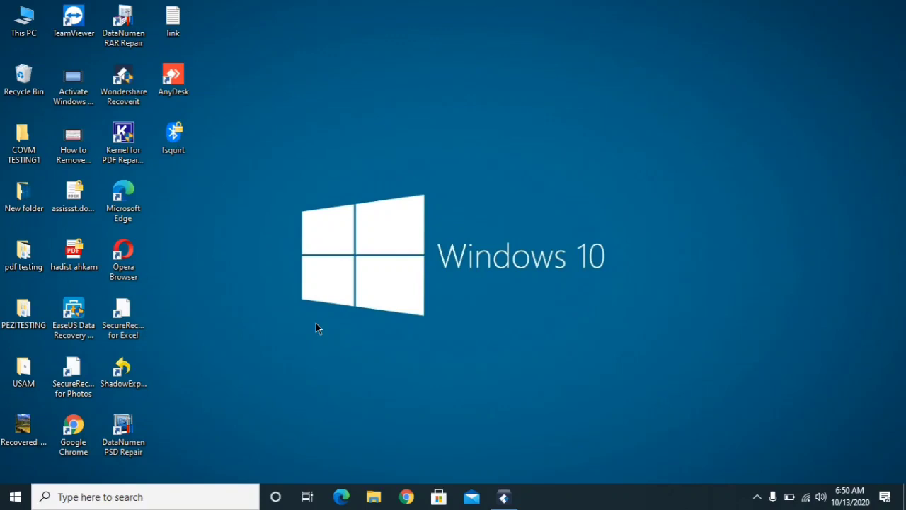
# - Search Windows for rstrui.exe and open System Restore
pyautogui.click(102, 504)
pyautogui.write('rstrui.exe')
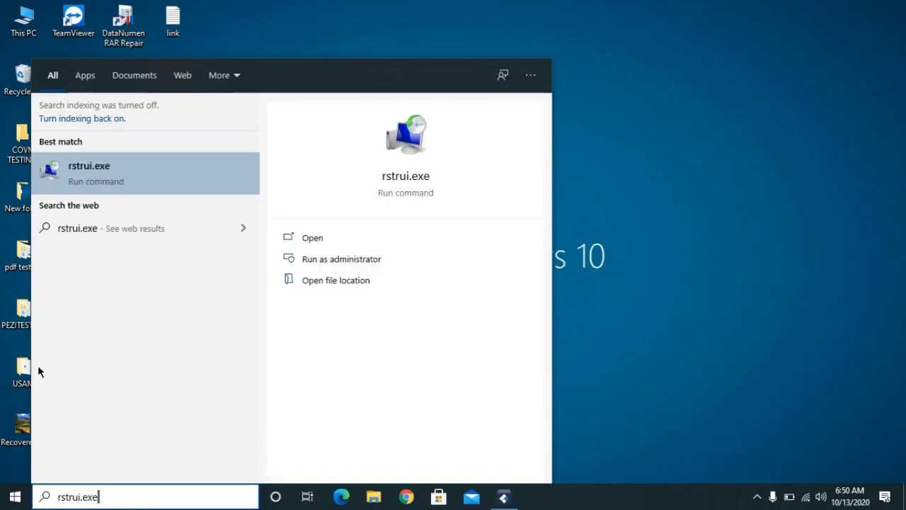
pyautogui.click(147, 167)
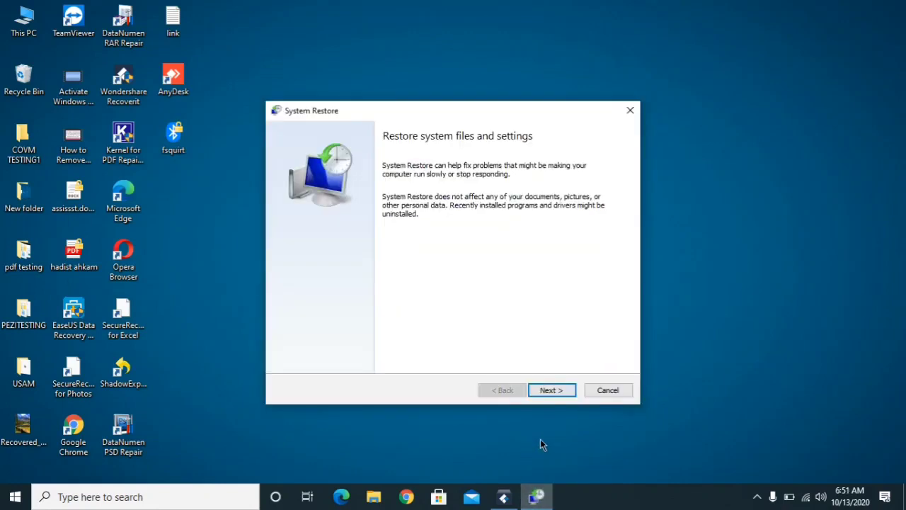
# - Choose the 9/26/2020 Automatic Restore Point, review its confirmation details, and close System Restore without restoring
pyautogui.click(570, 389)
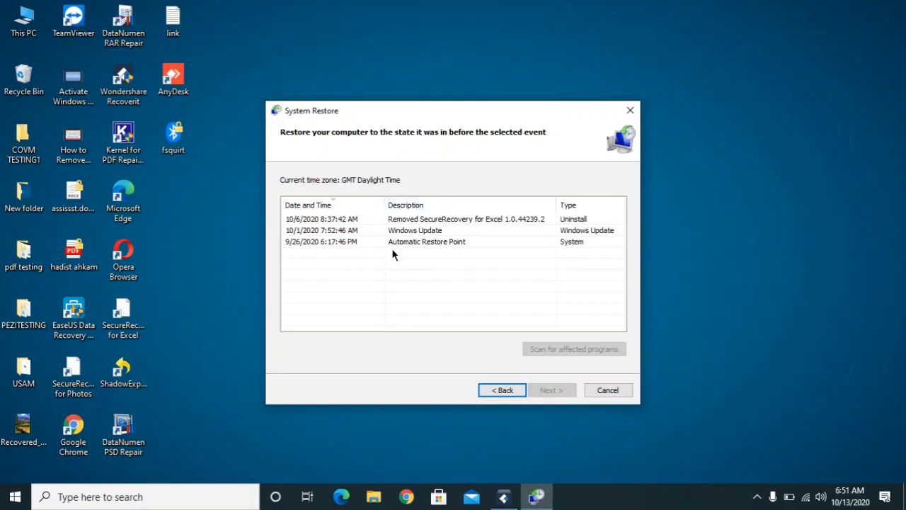
pyautogui.click(310, 244)
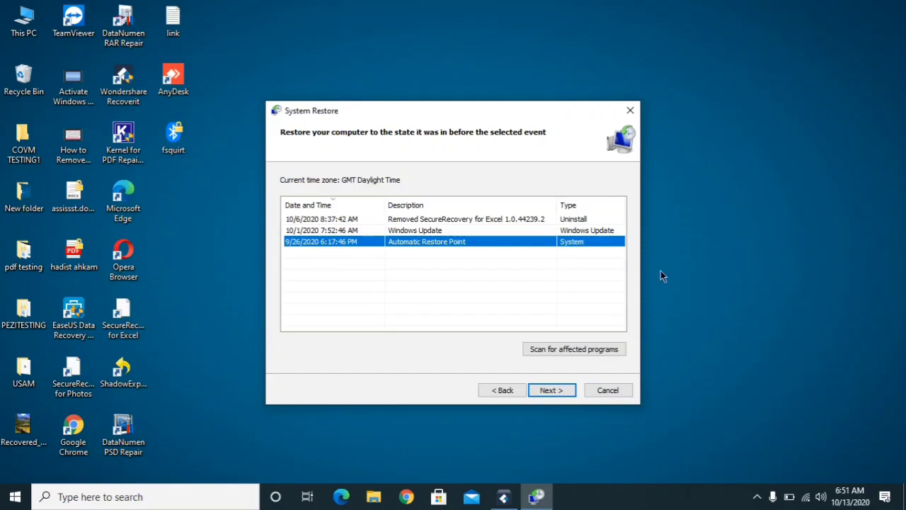
pyautogui.click(553, 391)
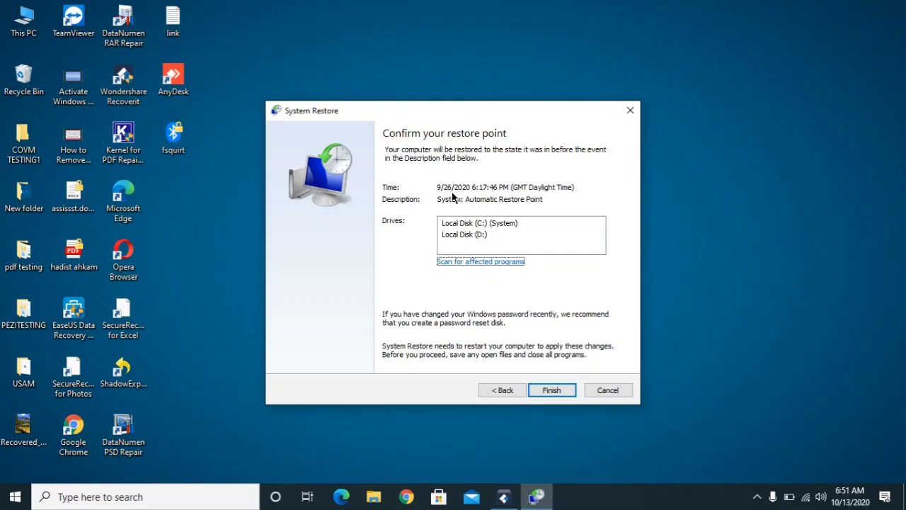
pyautogui.click(630, 111)
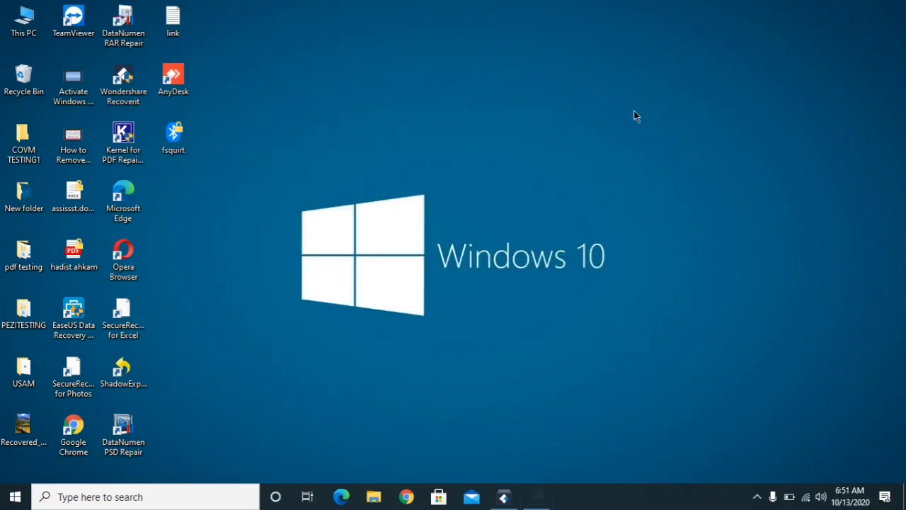
# - Switch to Google Chrome, open emsisoft.com, and go to the blog's News & Updates page
pyautogui.click(411, 498)
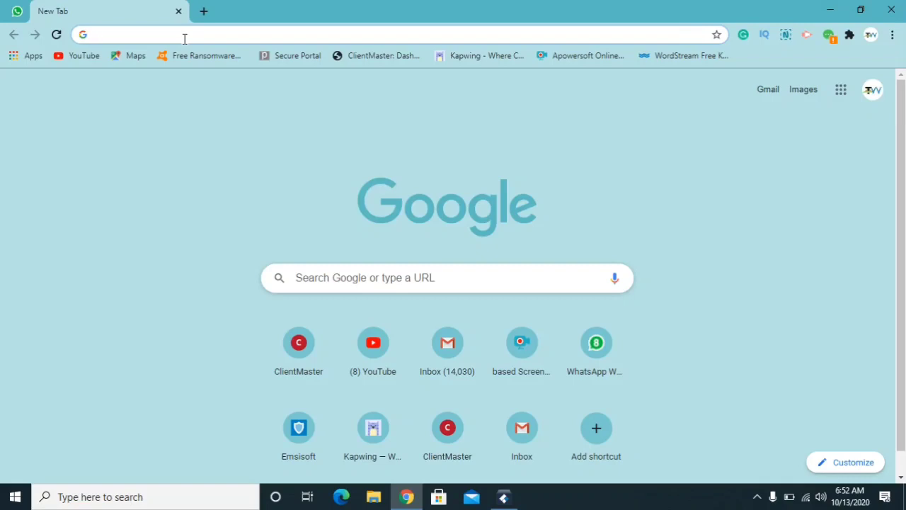
pyautogui.write('em')
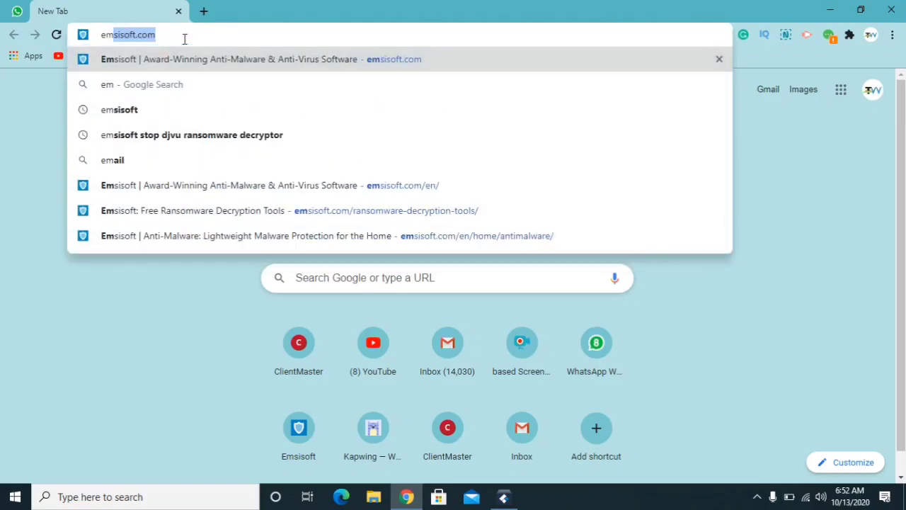
pyautogui.press('Return')
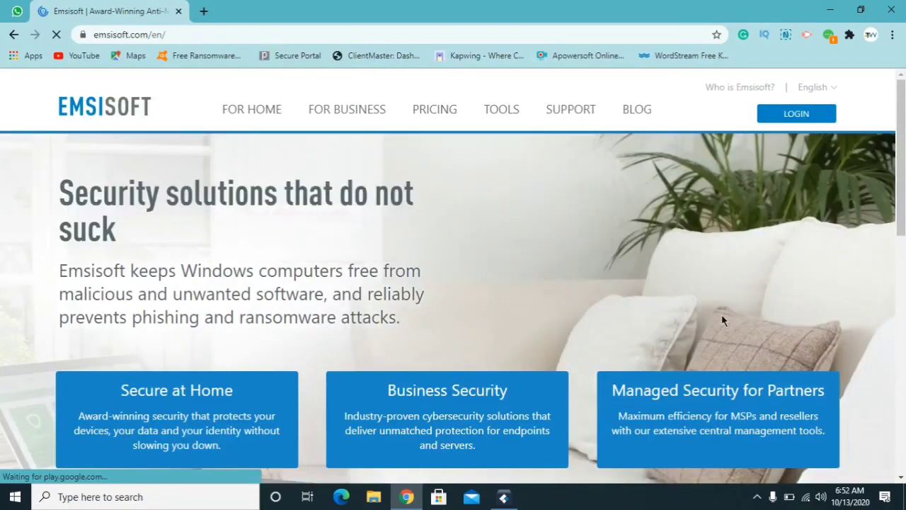
pyautogui.moveTo(644, 116)
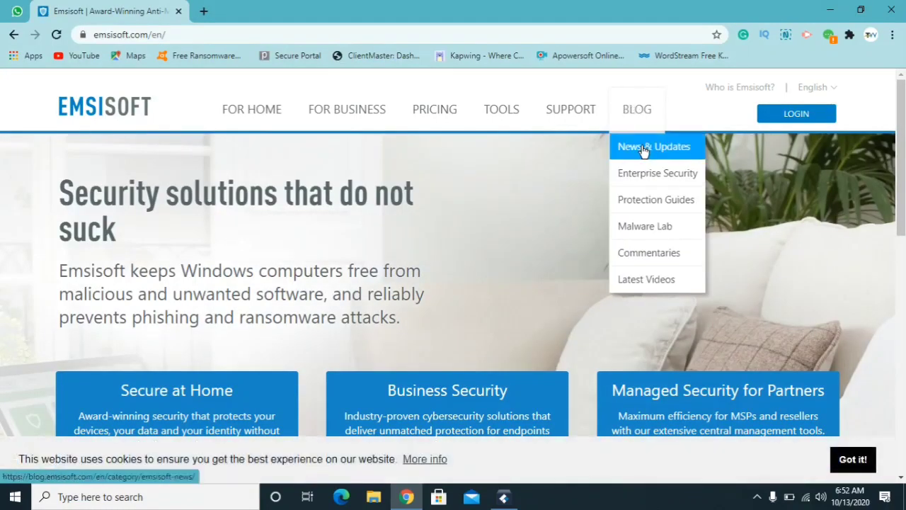
pyautogui.click(680, 147)
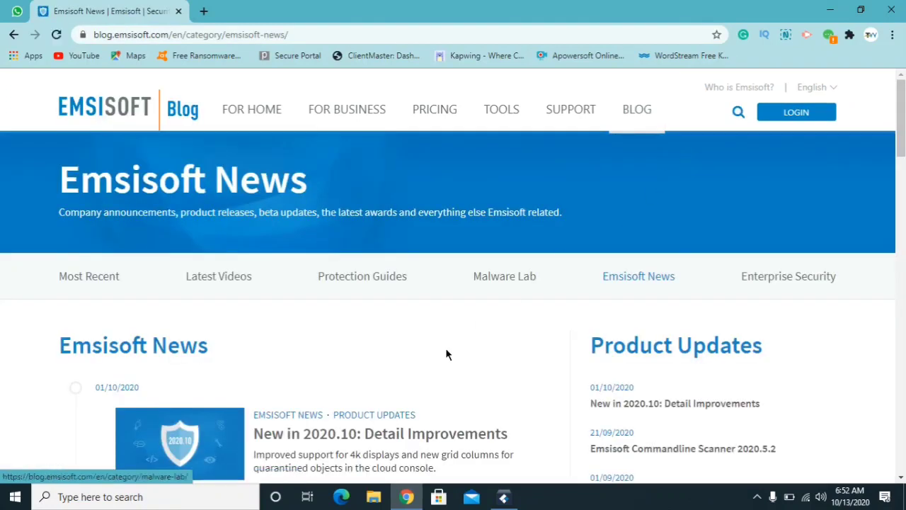
# - Open the Emsisoft Anti-Malware 2020.7.2 post under Product Updates and follow its link to the Emsisoft Anti-Malware product page
pyautogui.scroll(-5, 447, 354)
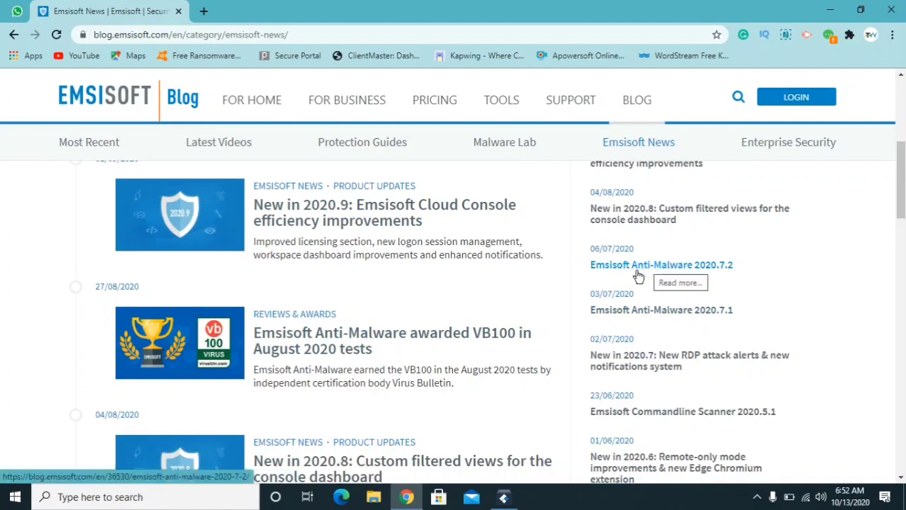
pyautogui.click(713, 269)
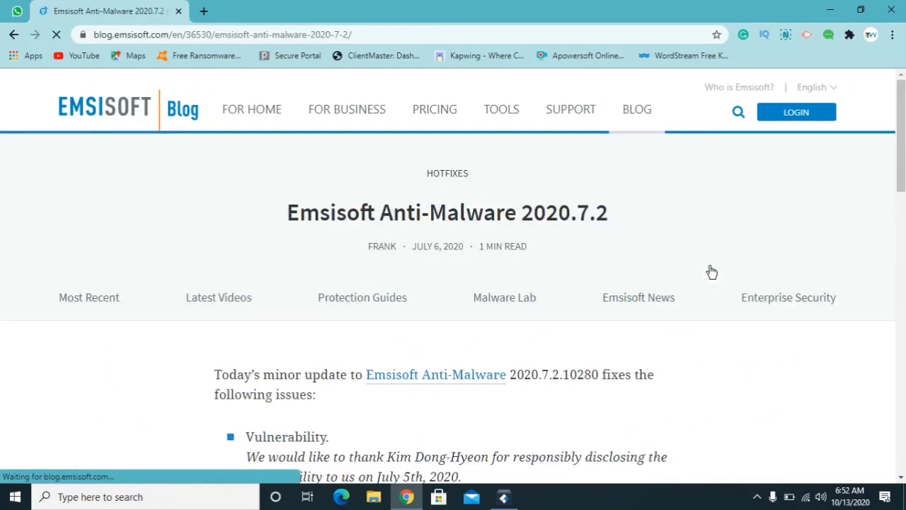
pyautogui.scroll(-3, 311, 425)
pyautogui.scroll(3, 320, 389)
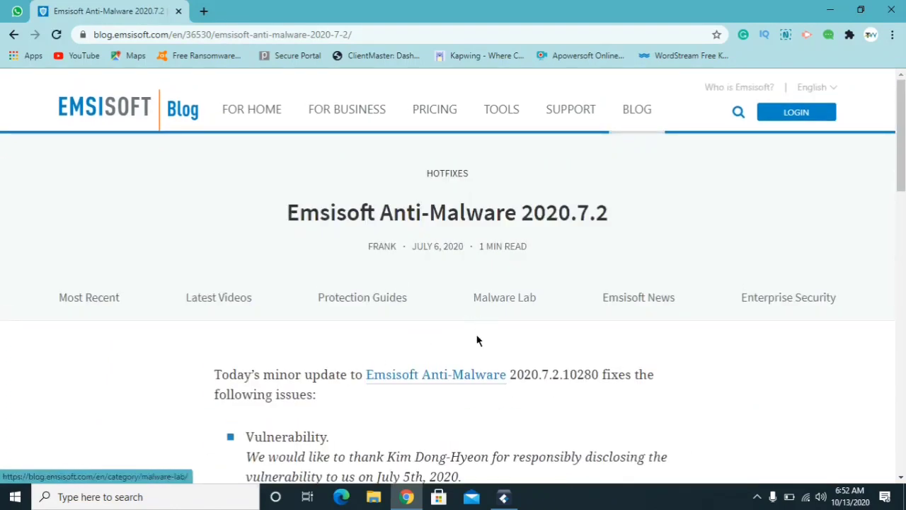
pyautogui.click(436, 376)
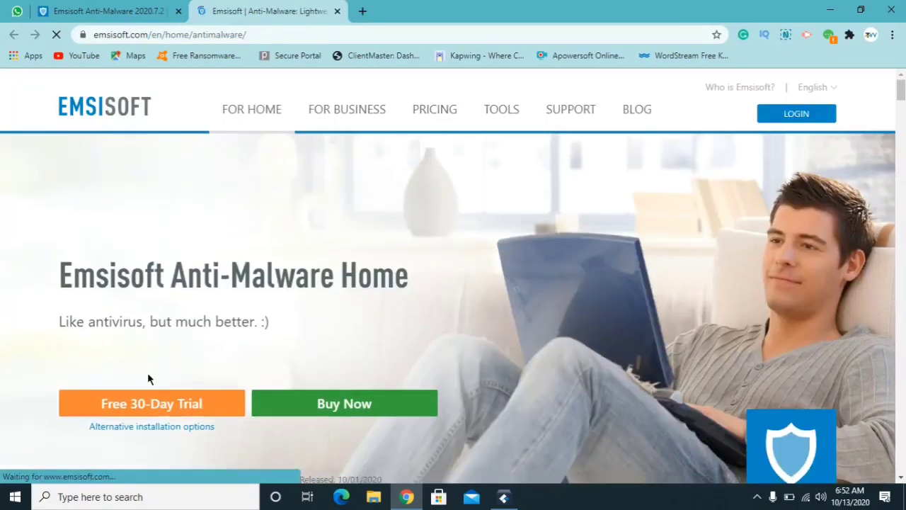
# - Request the free 30-day trial of Emsisoft Anti-Malware Home and look over the account sign-up form
pyautogui.scroll(-2, 135, 333)
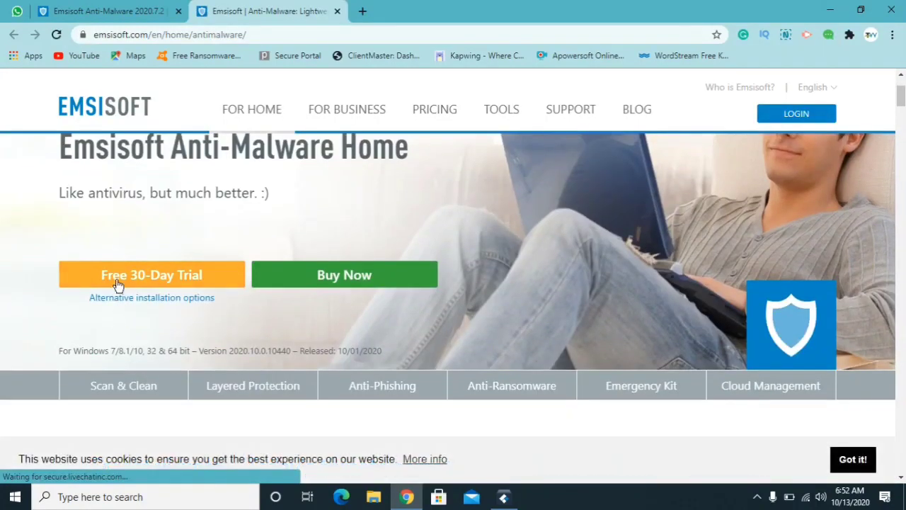
pyautogui.click(118, 284)
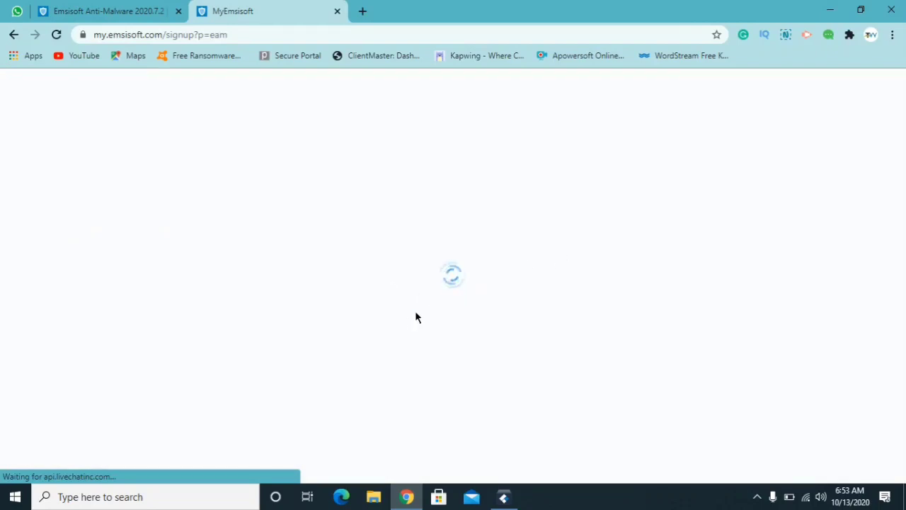
pyautogui.scroll(-1, 416, 263)
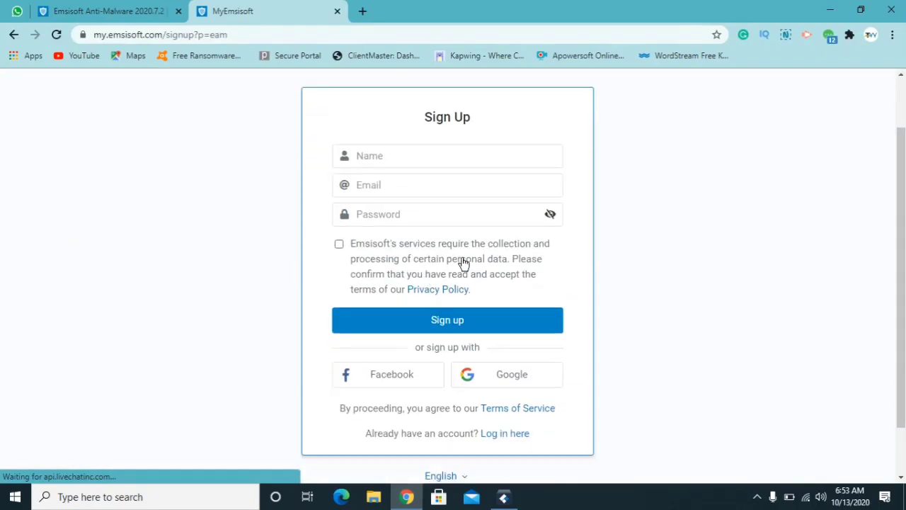
pyautogui.scroll(1, 467, 297)
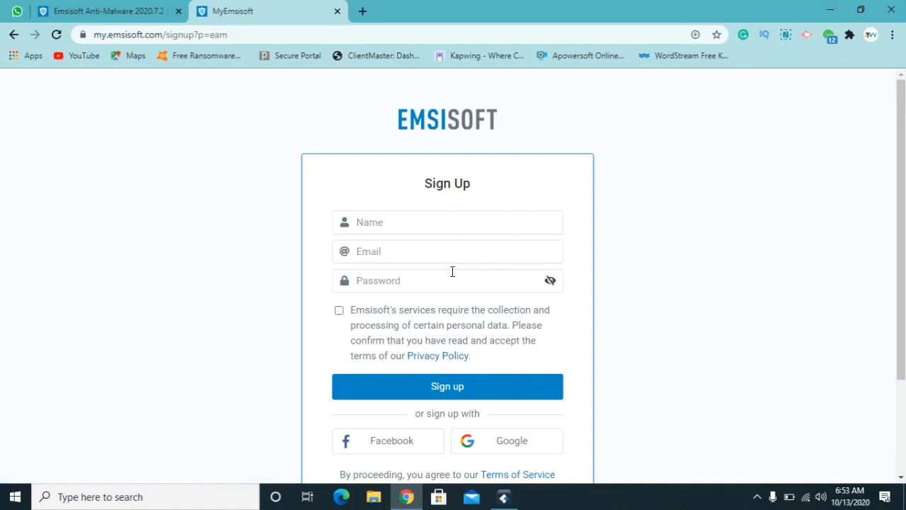
pyautogui.scroll(-2, 442, 326)
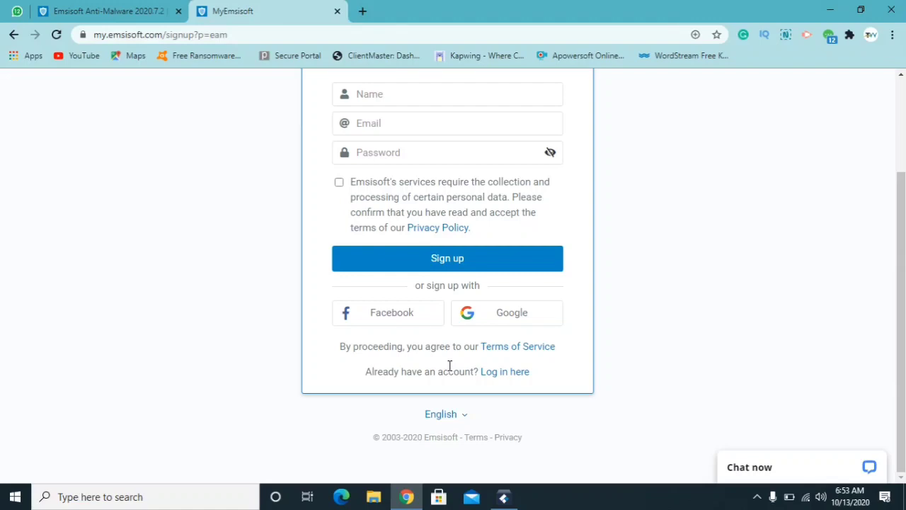
pyautogui.scroll(2, 418, 339)
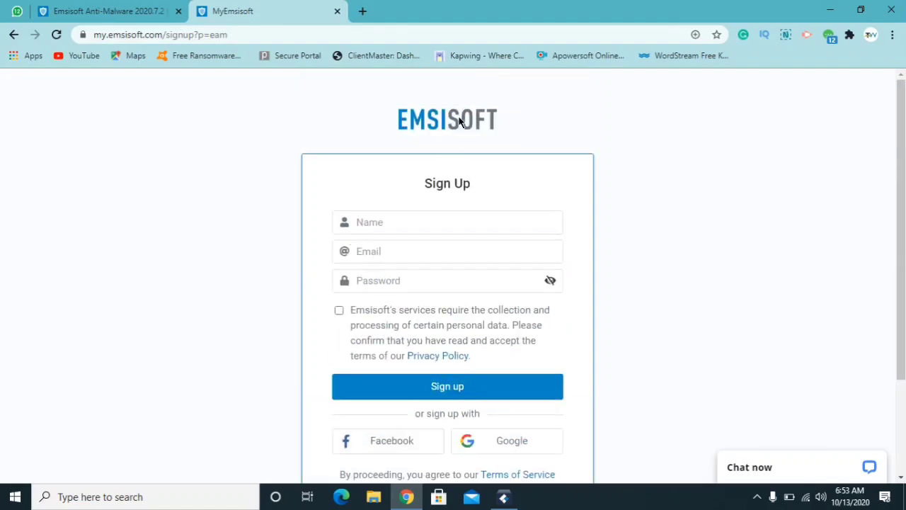
# - Return to the Emsisoft blog post, open the Ransomware Decryption tools page, and examine its ransom note and encrypted file upload form
pyautogui.click(81, 13)
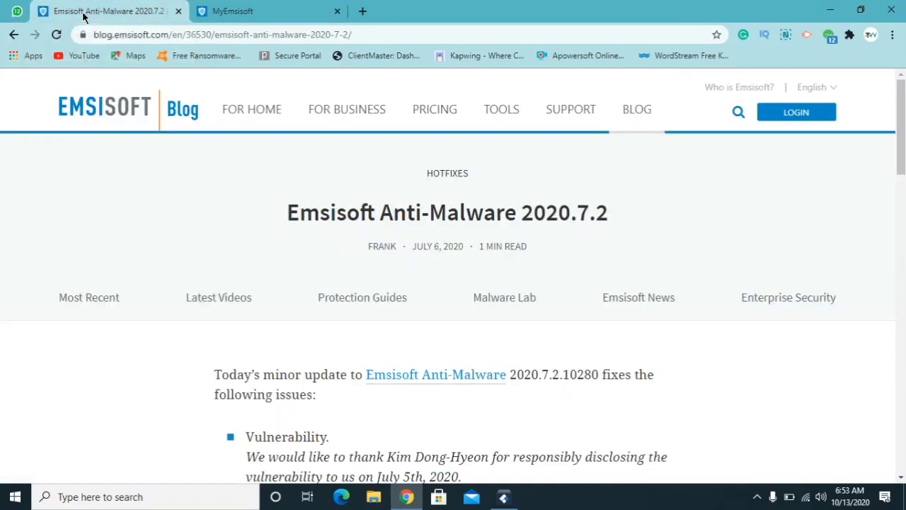
pyautogui.moveTo(512, 116)
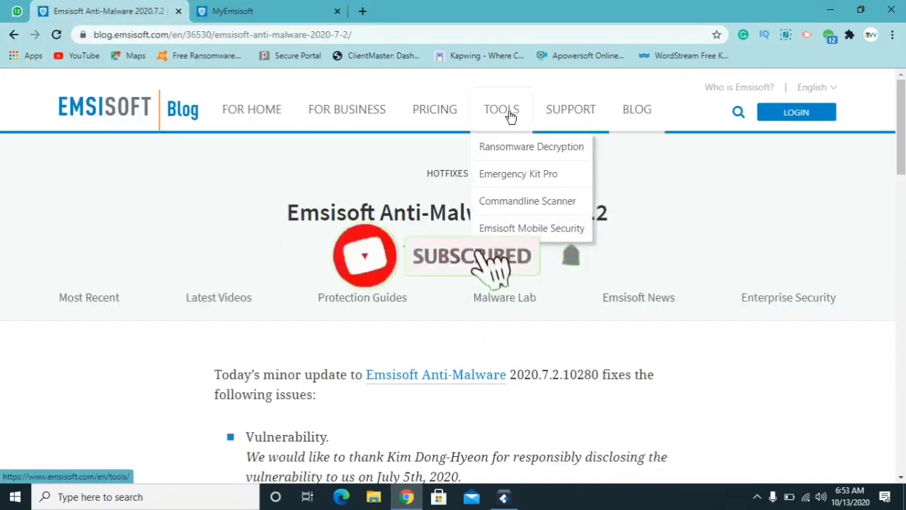
pyautogui.click(507, 158)
pyautogui.scroll(-3, 261, 425)
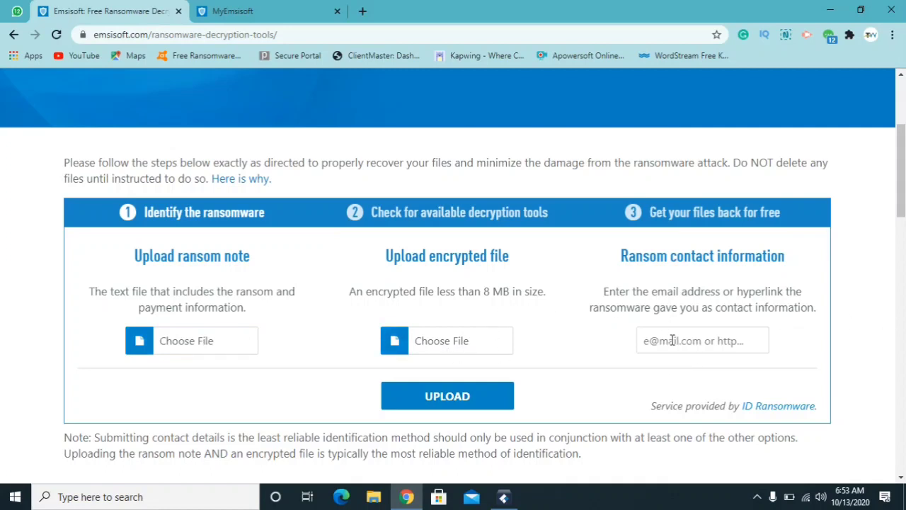
pyautogui.scroll(-1, 672, 341)
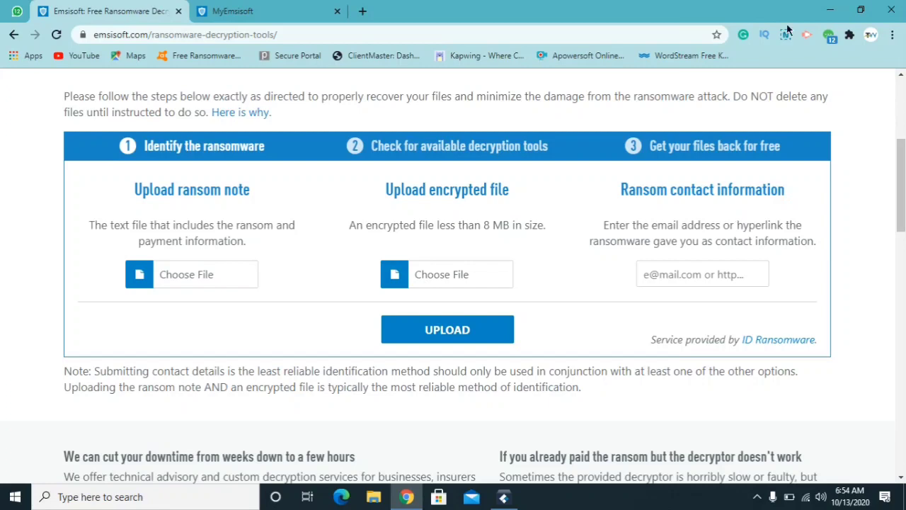
pyautogui.scroll(4, 350, 289)
# - Replace the MyEmsisoft sign-up page with a Google search for photorec.testdesk and open CGSecurity's TestDisk Download page
pyautogui.click(217, 9)
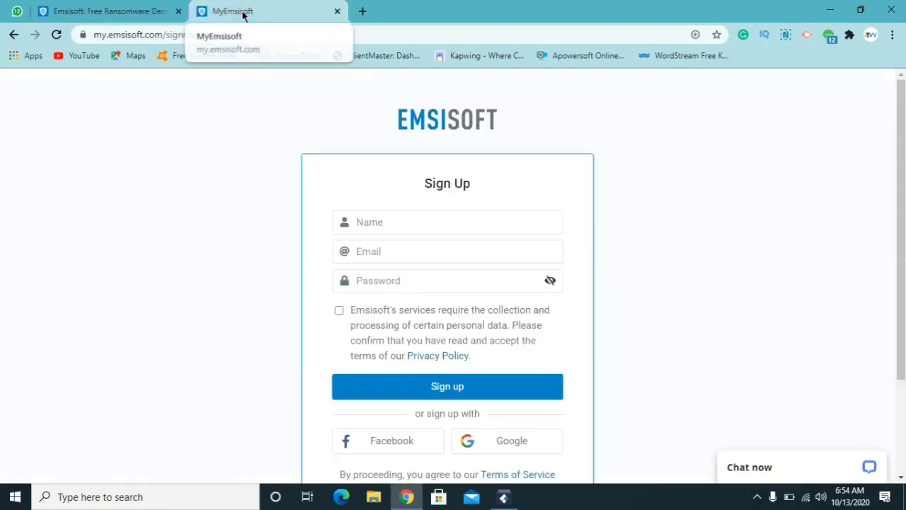
pyautogui.click(197, 34)
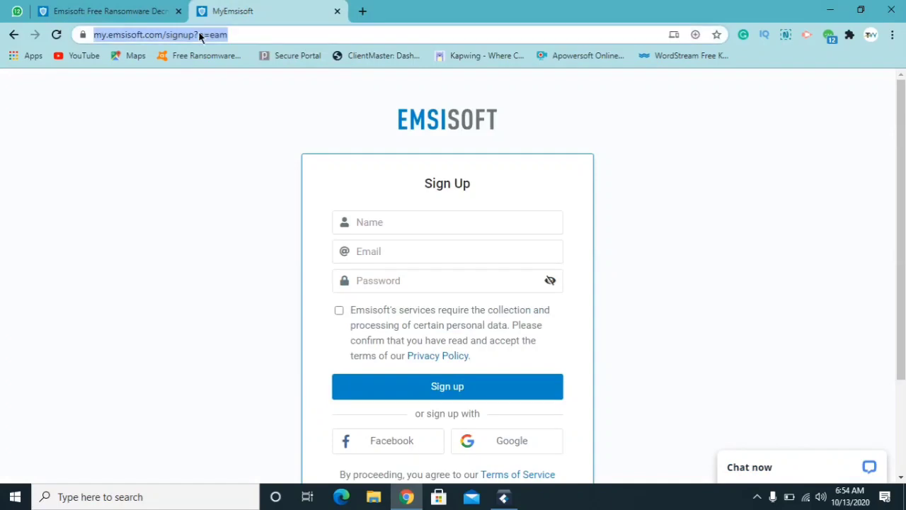
pyautogui.press('BackSpace')
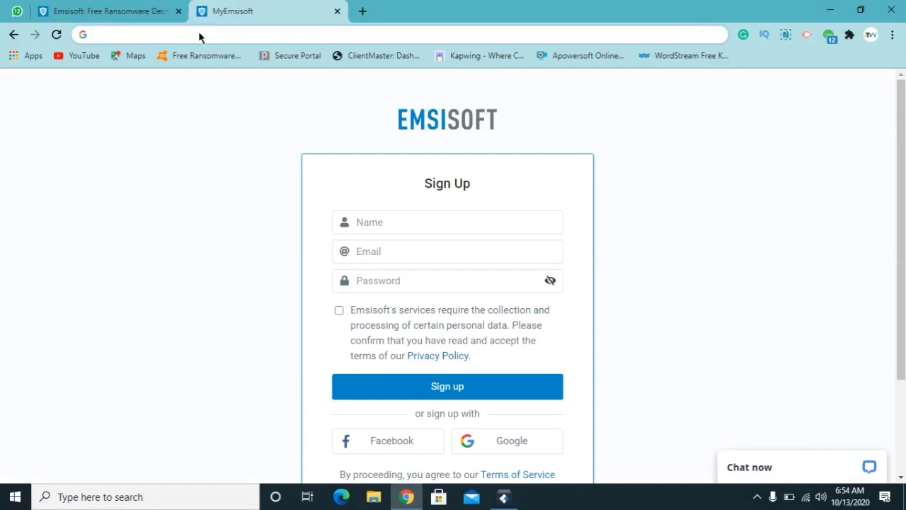
pyautogui.write('pho')
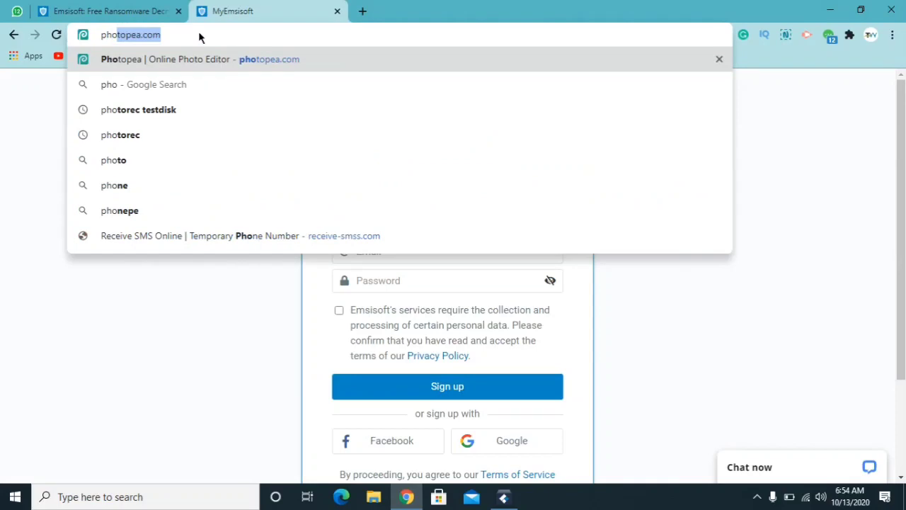
pyautogui.write('torec')
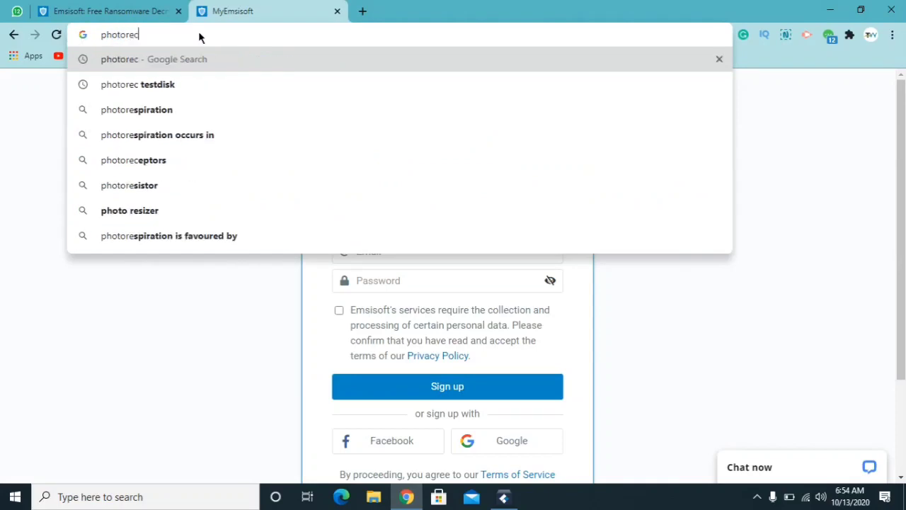
pyautogui.write('.')
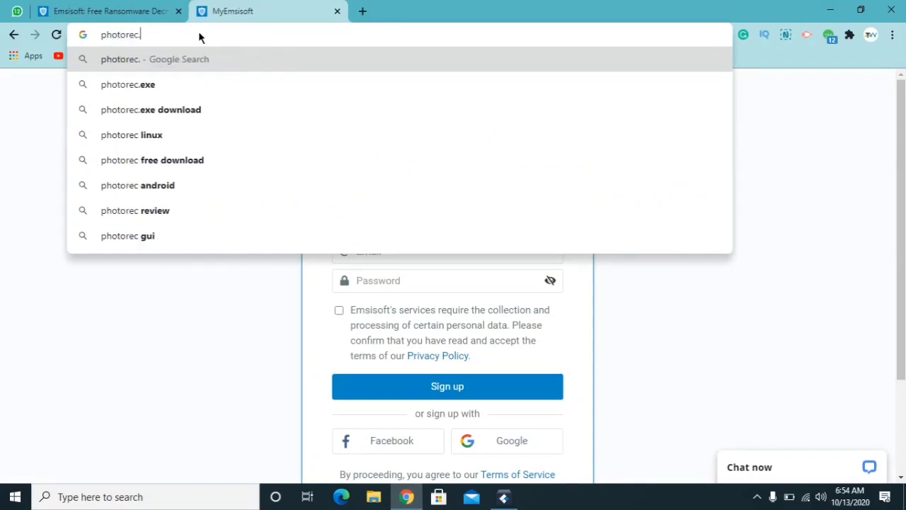
pyautogui.write('testde')
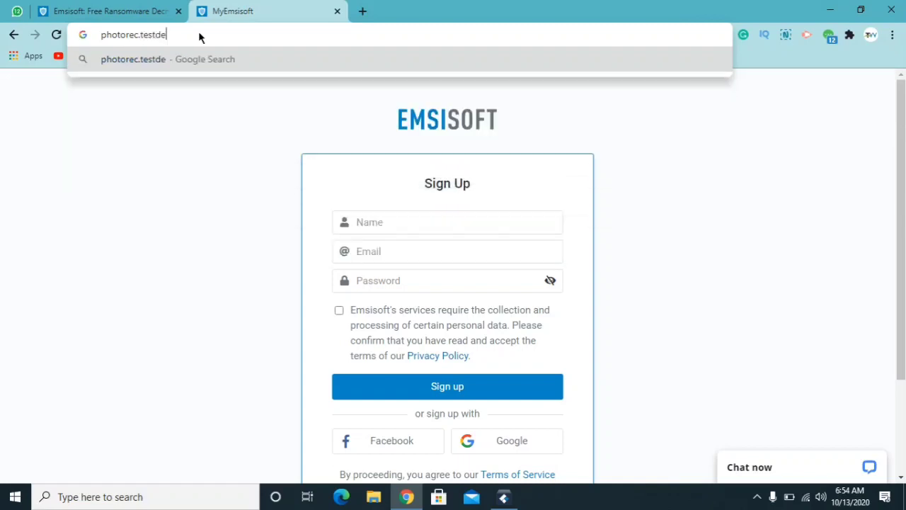
pyautogui.write('sk')
pyautogui.press('Return')
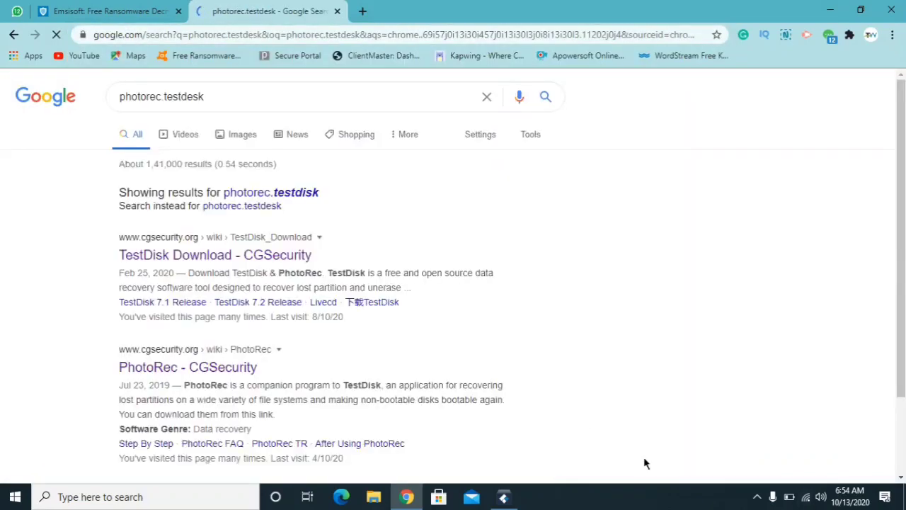
pyautogui.click(236, 256)
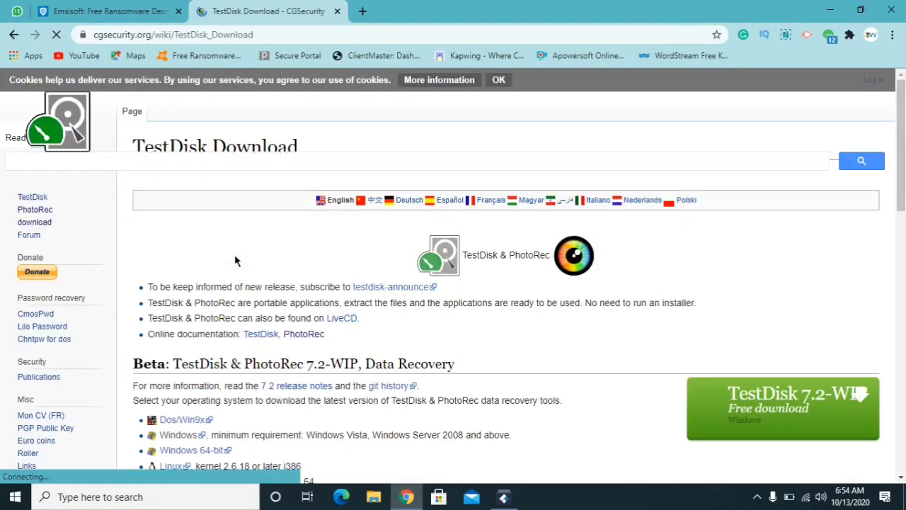
pyautogui.scroll(-3, 380, 259)
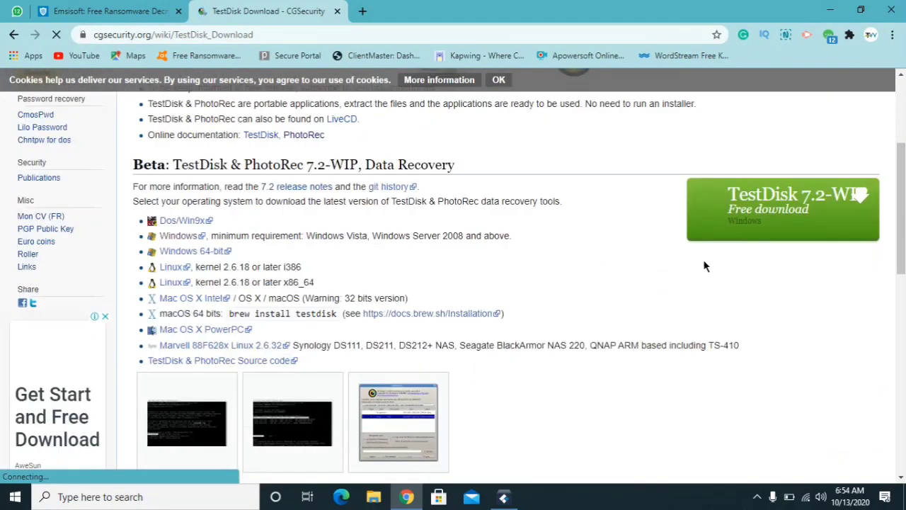
# - Download TestDisk 7.2-WIP for Windows and show the downloaded zip archive in its folder
pyautogui.click(789, 202)
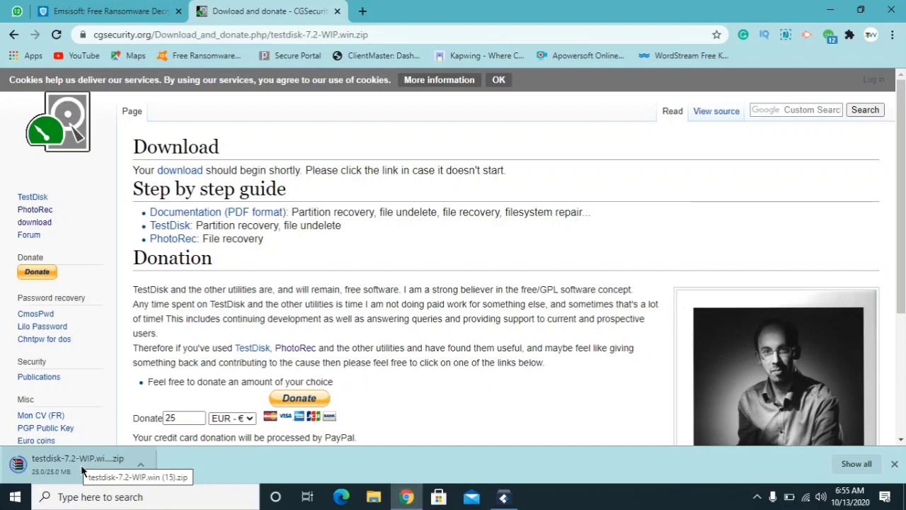
pyautogui.click(145, 465)
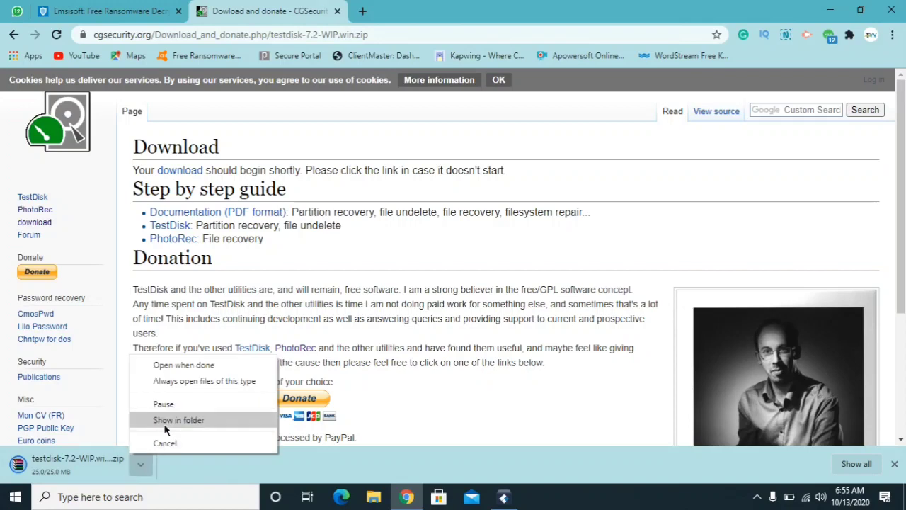
pyautogui.click(166, 425)
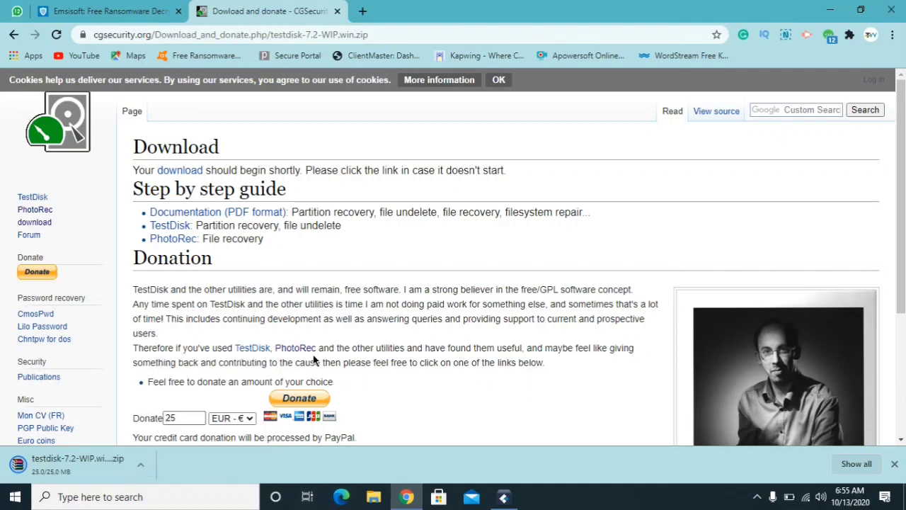
pyautogui.click(138, 469)
pyautogui.click(163, 428)
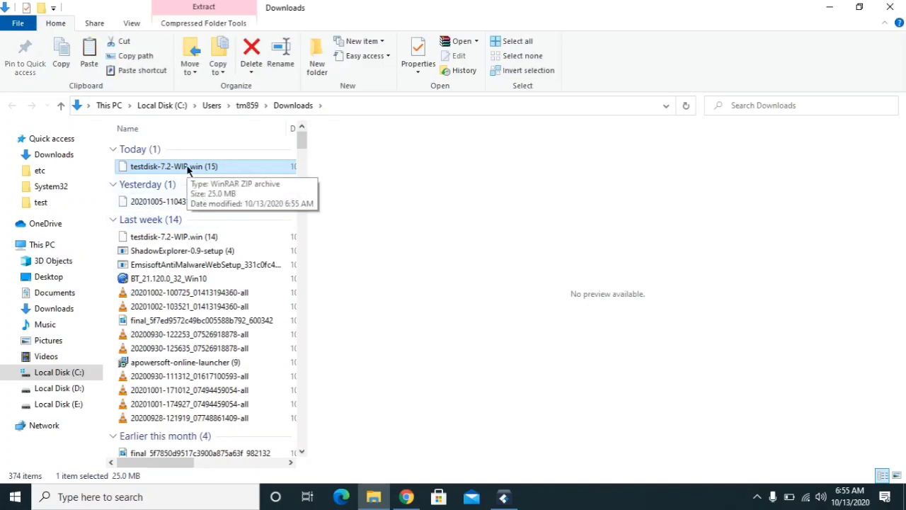
# - Create a new folder on Local Disk (E:) with the default name and paste the downloaded testdisk archive into it
pyautogui.click(61, 404)
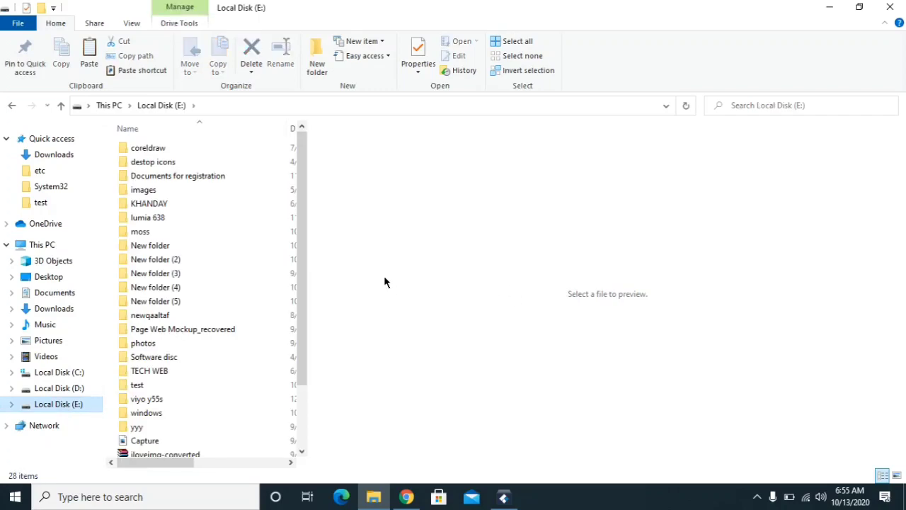
pyautogui.click(318, 59)
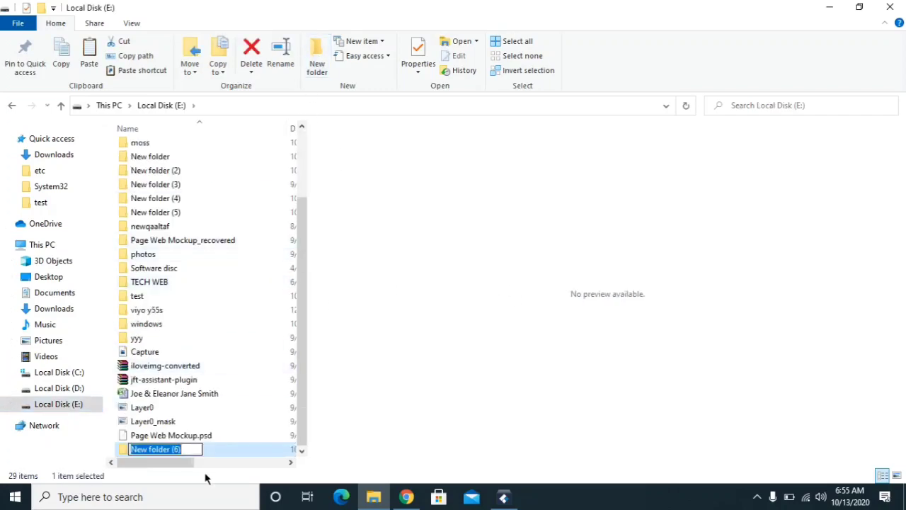
pyautogui.click(230, 453)
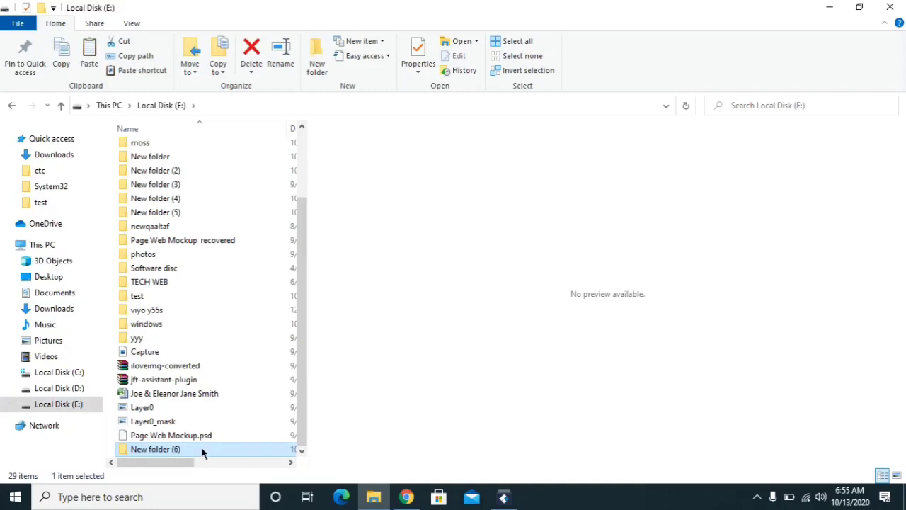
pyautogui.doubleClick(201, 453)
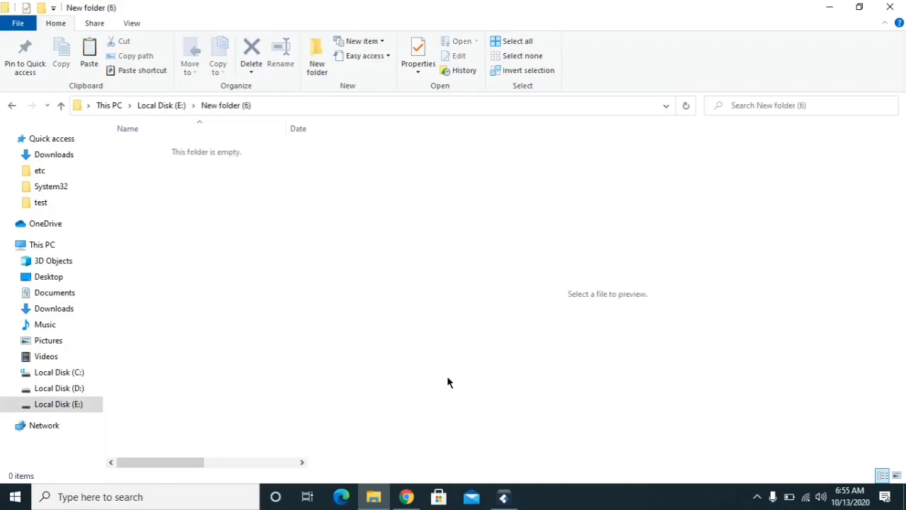
pyautogui.hotkey('ctrl', 'v')
# - Extract the testdisk archive in place and launch qphotorec_win from the extracted testdisk-7.2-WIP folder
pyautogui.rightClick(180, 148)
pyautogui.click(230, 215)
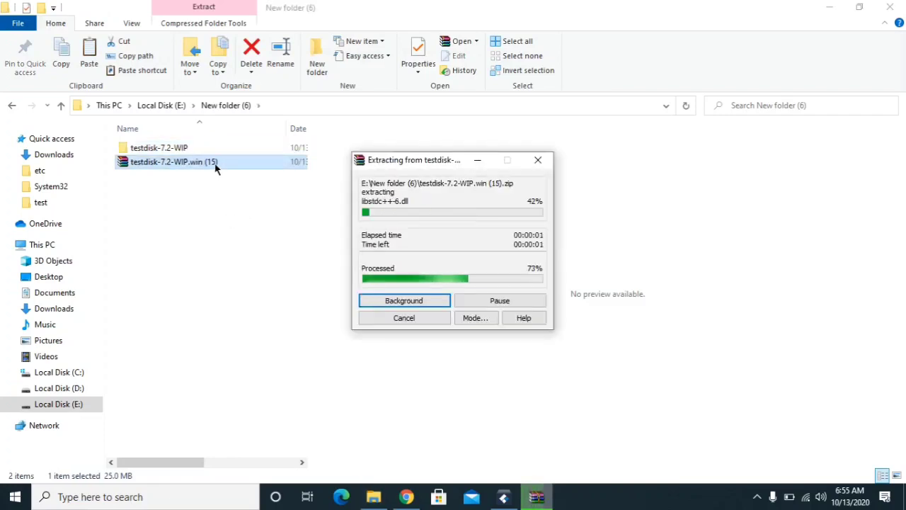
pyautogui.doubleClick(163, 150)
pyautogui.scroll(-7, 168, 264)
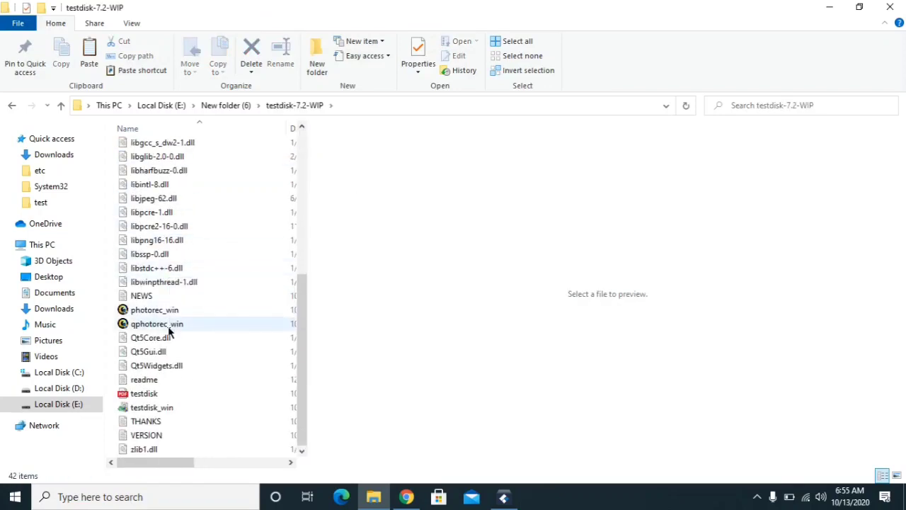
pyautogui.click(167, 327)
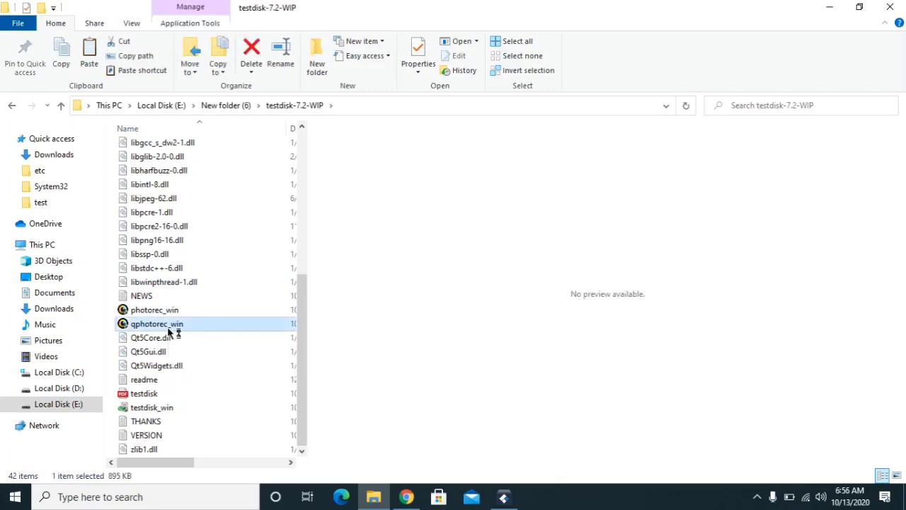
pyautogui.click(828, 7)
pyautogui.click(830, 8)
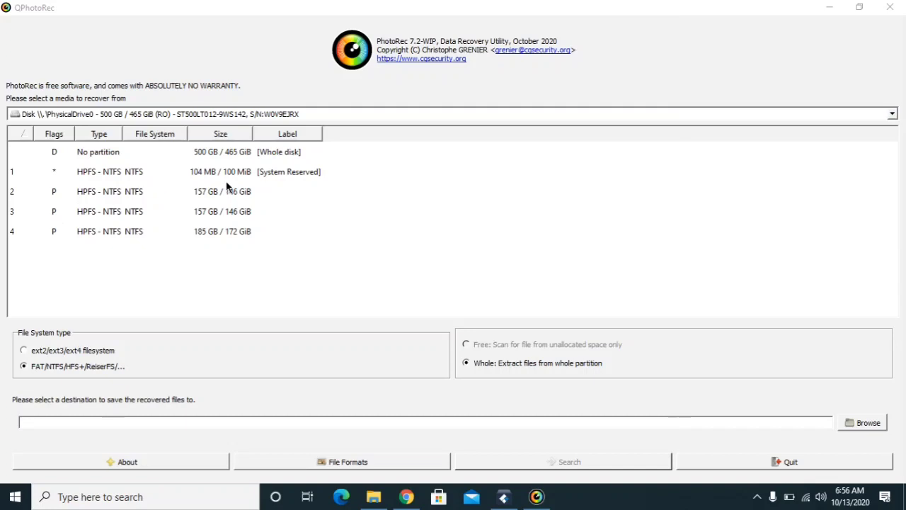
# - Select the whole 500 GB disk as the recovery source, clear all file formats and enable png
pyautogui.click(197, 155)
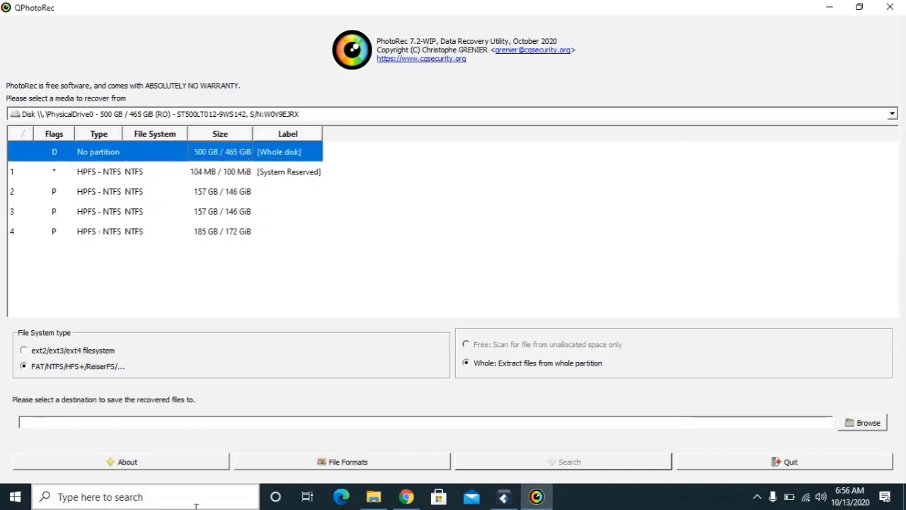
pyautogui.click(329, 466)
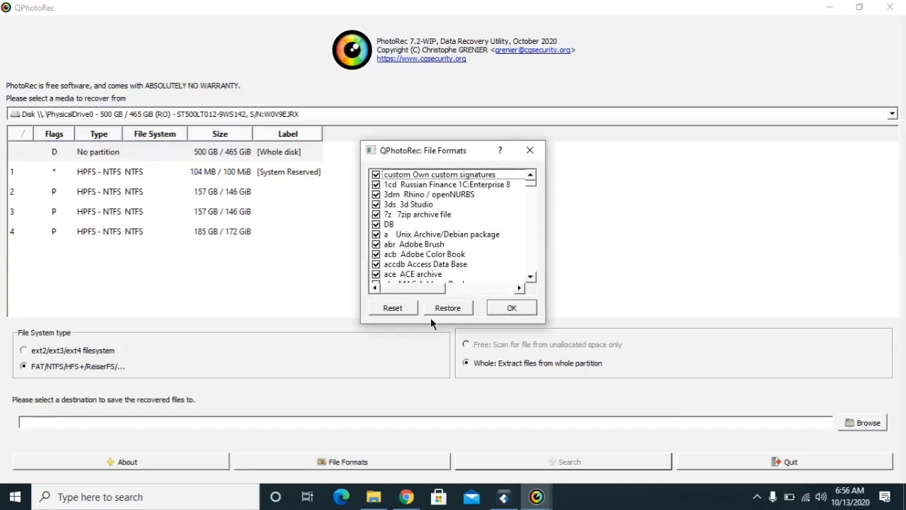
pyautogui.click(391, 310)
pyautogui.click(416, 238)
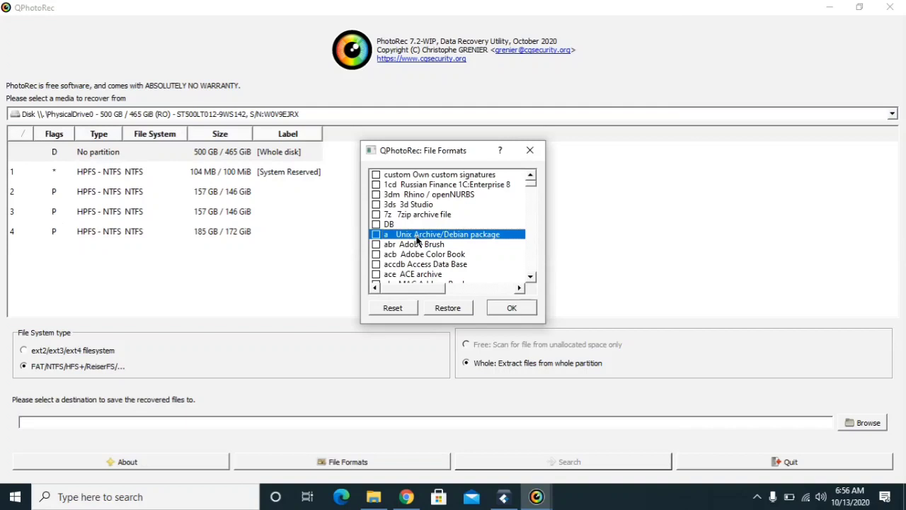
pyautogui.write('png')
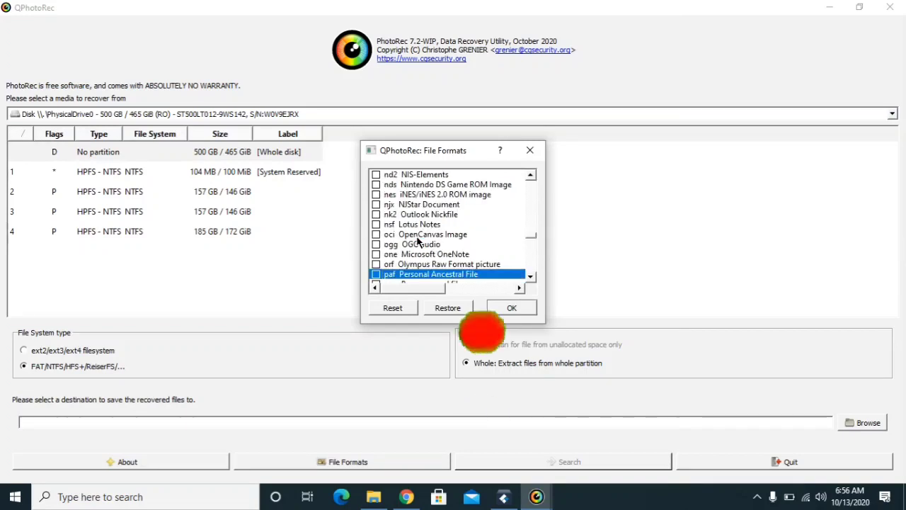
pyautogui.press('space')
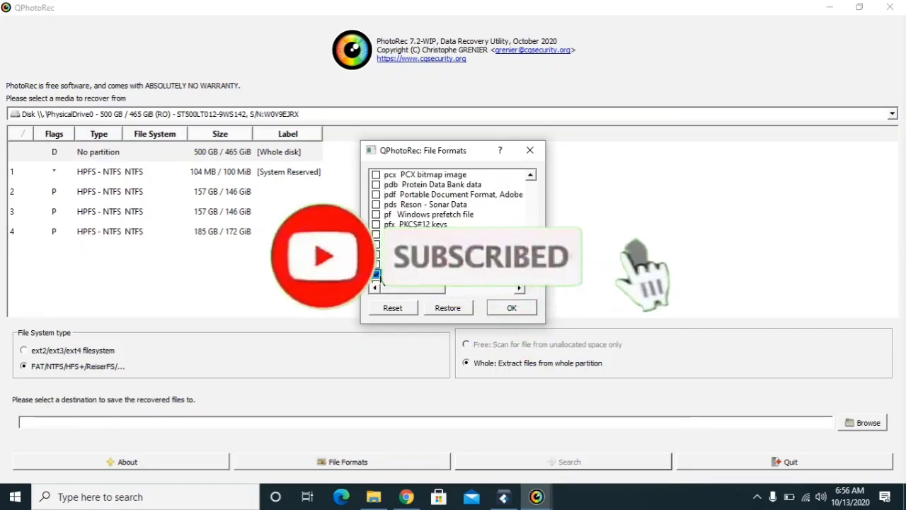
# - Enable the jpg and pdf file formats as well and accept the format selection
pyautogui.click(448, 205)
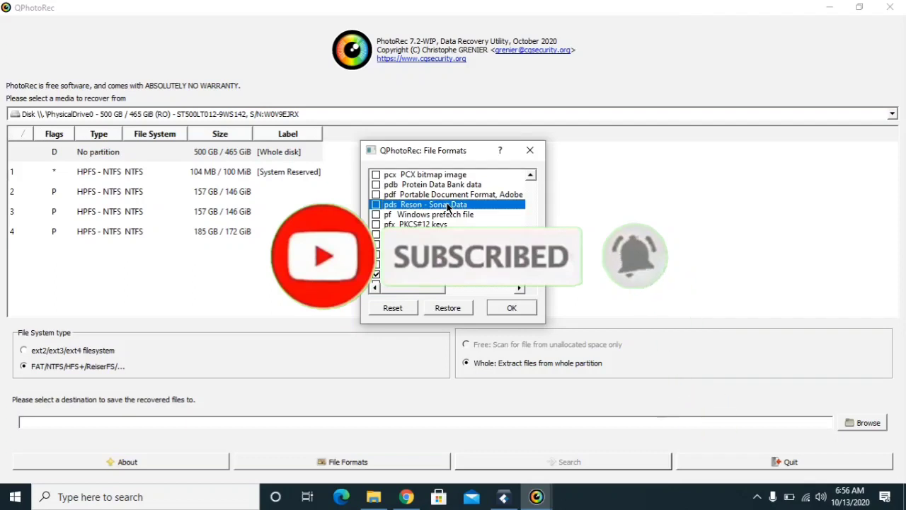
pyautogui.write('jpg')
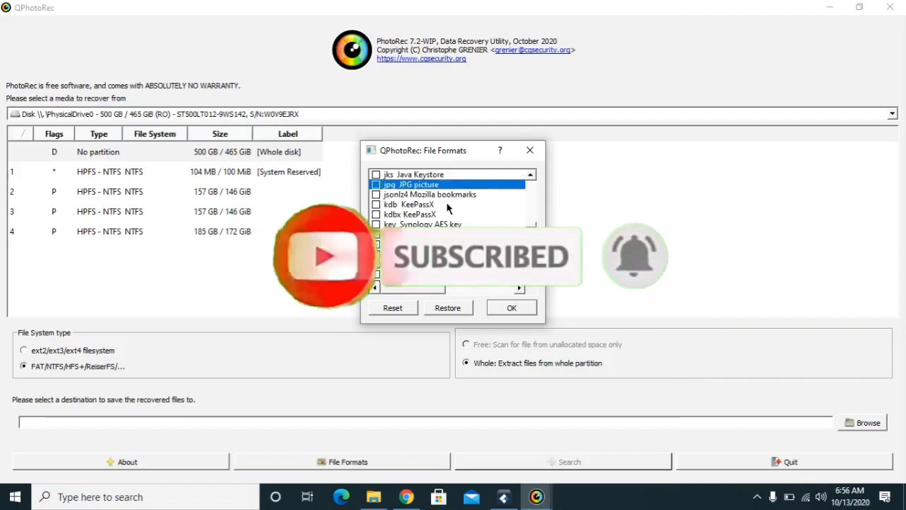
pyautogui.press('Down')
pyautogui.press('Down')
pyautogui.press('Down')
pyautogui.press('Down')
pyautogui.press('Down')
pyautogui.press('Down')
pyautogui.press('Down')
pyautogui.press('Down')
pyautogui.press('Down')
pyautogui.press('Down')
pyautogui.press('Down')
pyautogui.press('Down')
pyautogui.press('Down')
pyautogui.press('Down')
pyautogui.press('Down')
pyautogui.press('Down')
pyautogui.press('Down')
pyautogui.press('Down')
pyautogui.press('Down')
pyautogui.press('Down')
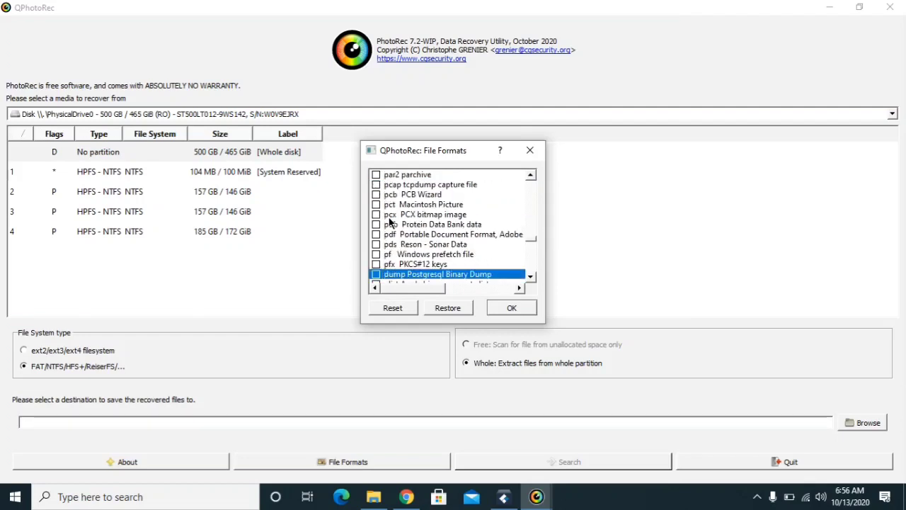
pyautogui.press('Down')
pyautogui.click(389, 224)
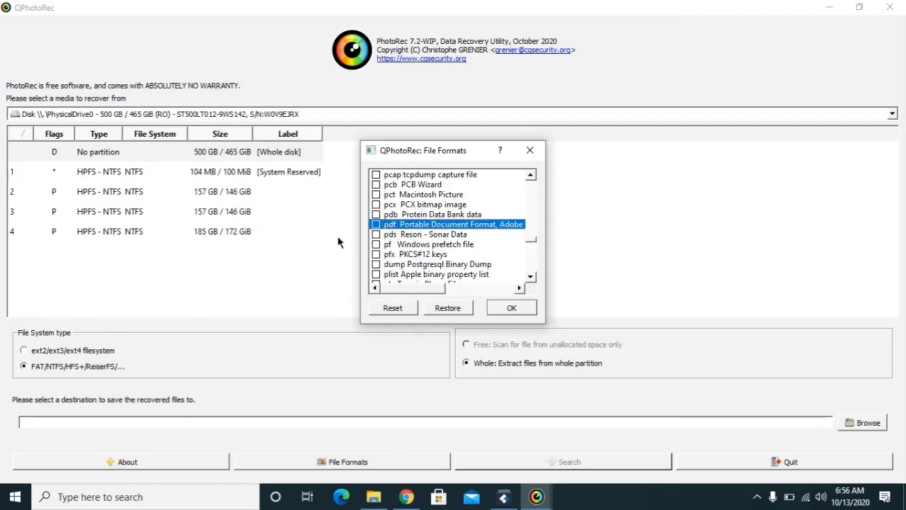
pyautogui.click(376, 225)
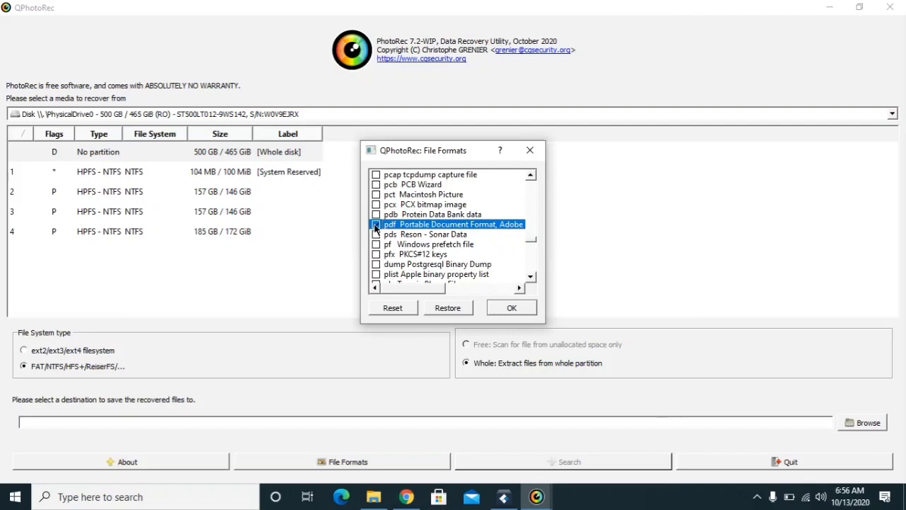
pyautogui.click(504, 310)
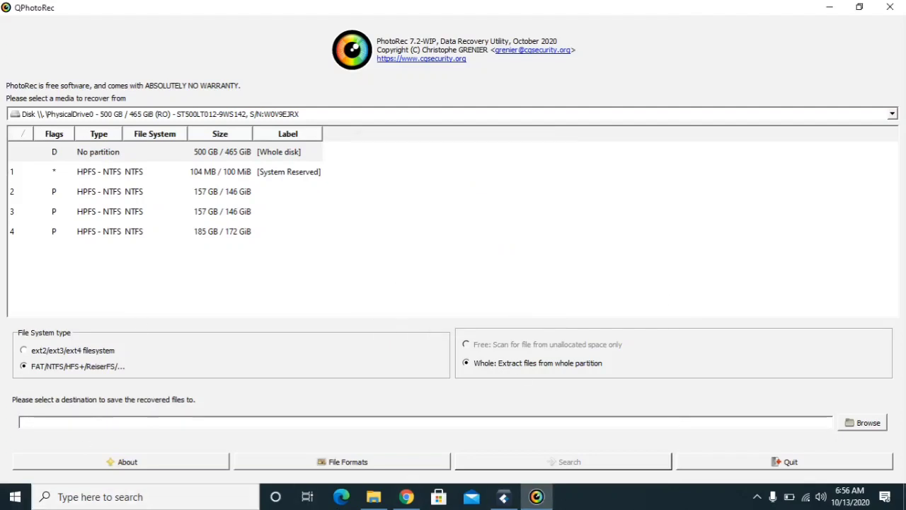
# - Set a new folder named rec inside testdisk-7.2-WIP as the recovery destination and start the search
pyautogui.click(876, 428)
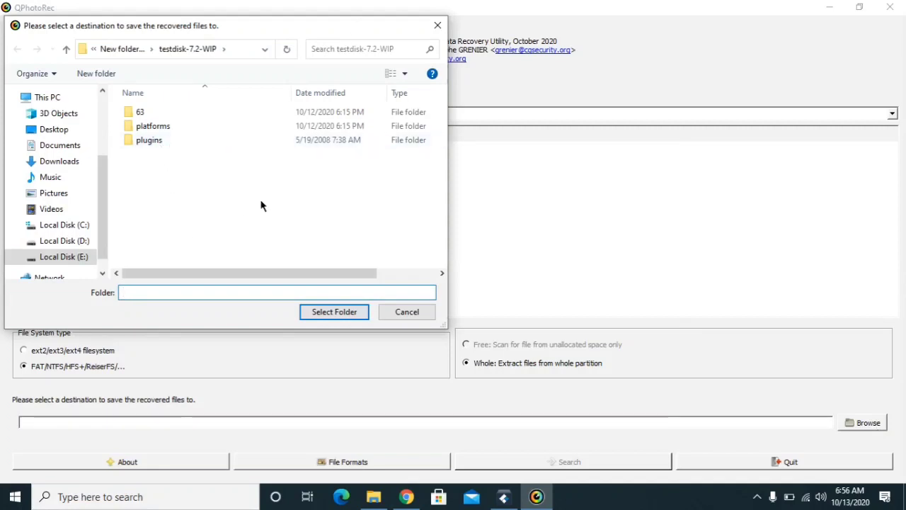
pyautogui.click(97, 73)
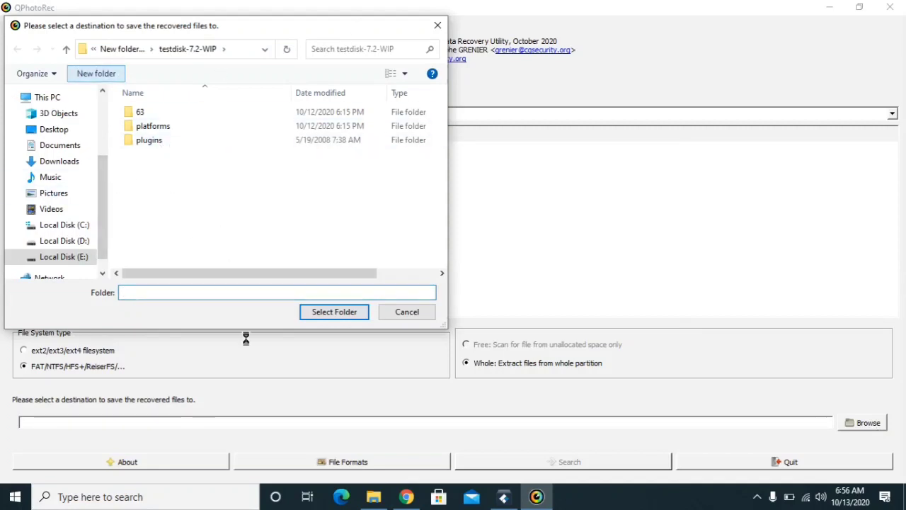
pyautogui.press('BackSpace')
pyautogui.write('rec')
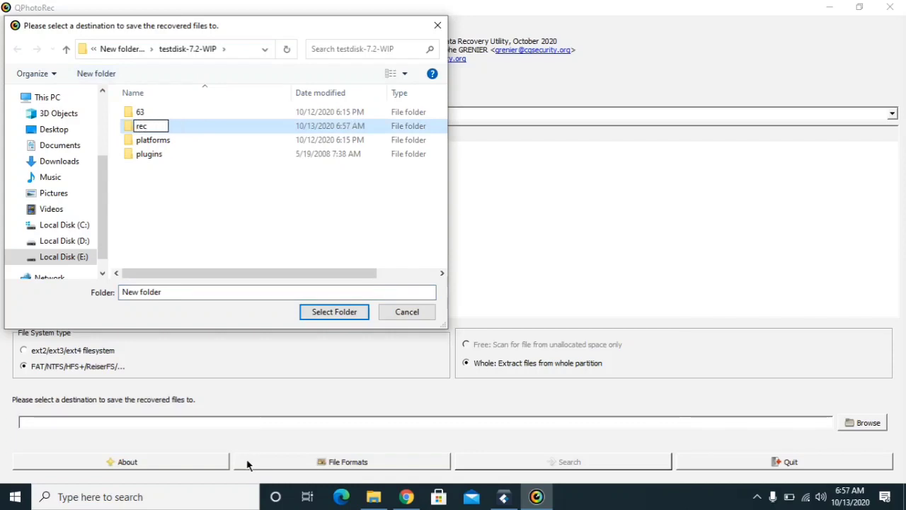
pyautogui.click(204, 196)
pyautogui.doubleClick(181, 157)
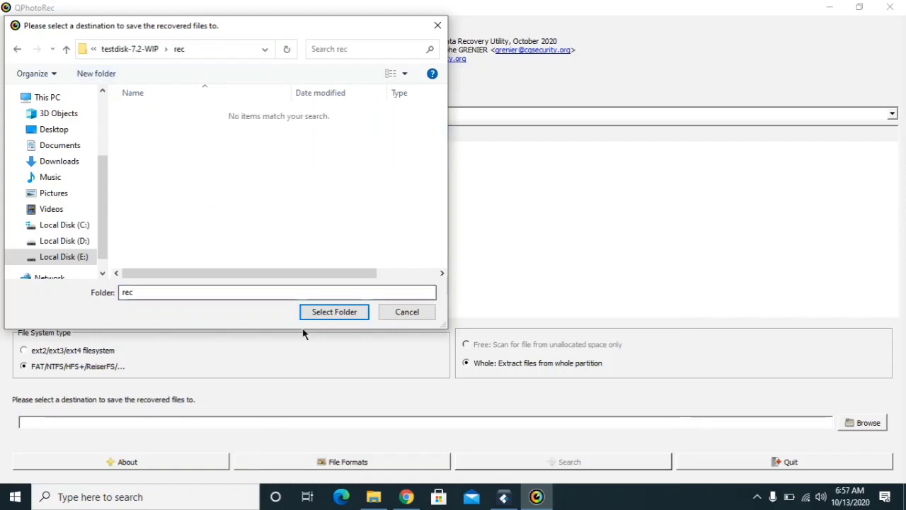
pyautogui.click(337, 313)
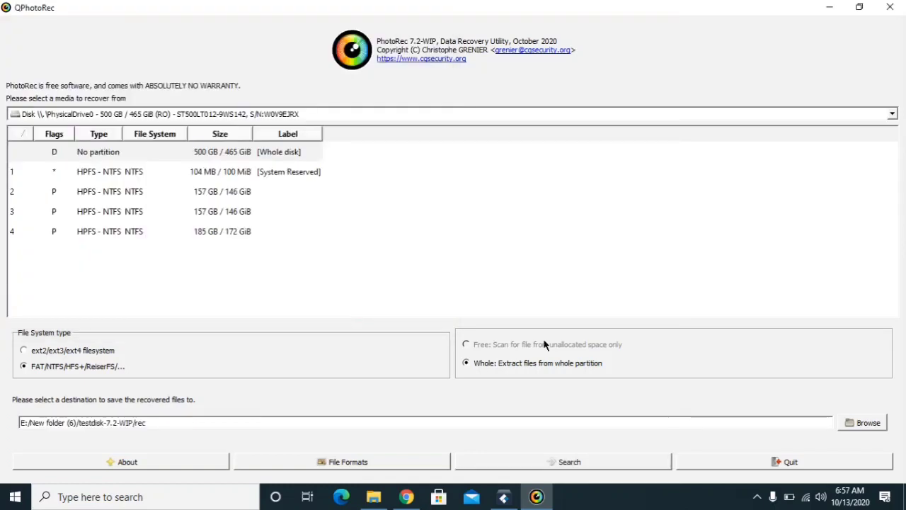
pyautogui.click(573, 463)
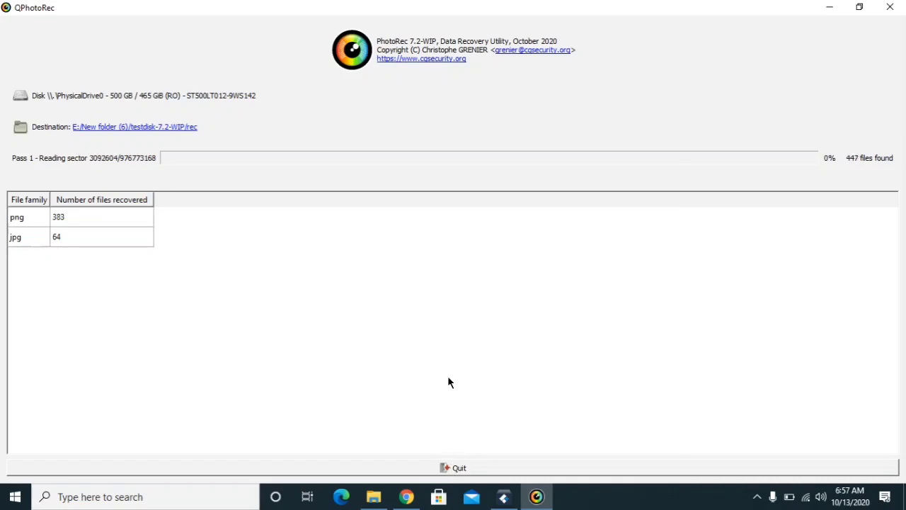
# - Switch to Chrome and open ilovepdf.com in a new tab
pyautogui.click(407, 496)
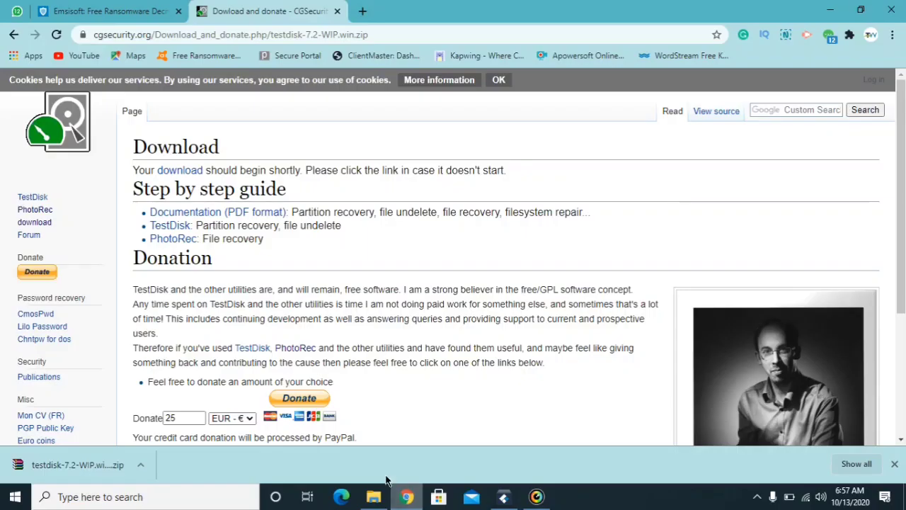
pyautogui.click(363, 11)
pyautogui.click(359, 31)
pyautogui.write('ilovr')
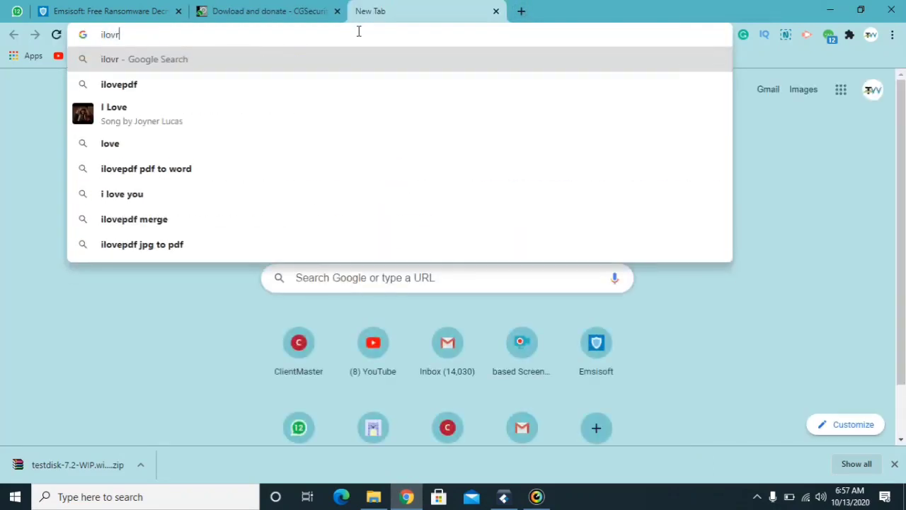
pyautogui.press('BackSpace')
pyautogui.write('epdf')
pyautogui.press('Return')
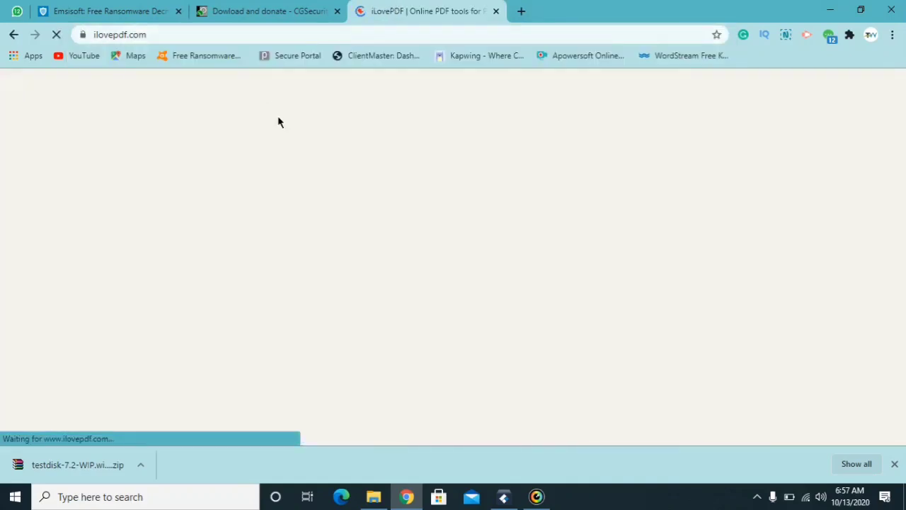
# - Open iLovePDF's Repair PDF tool, view its PDF file selection dialog and cancel it
pyautogui.scroll(-4, 265, 283)
pyautogui.scroll(-9, 267, 284)
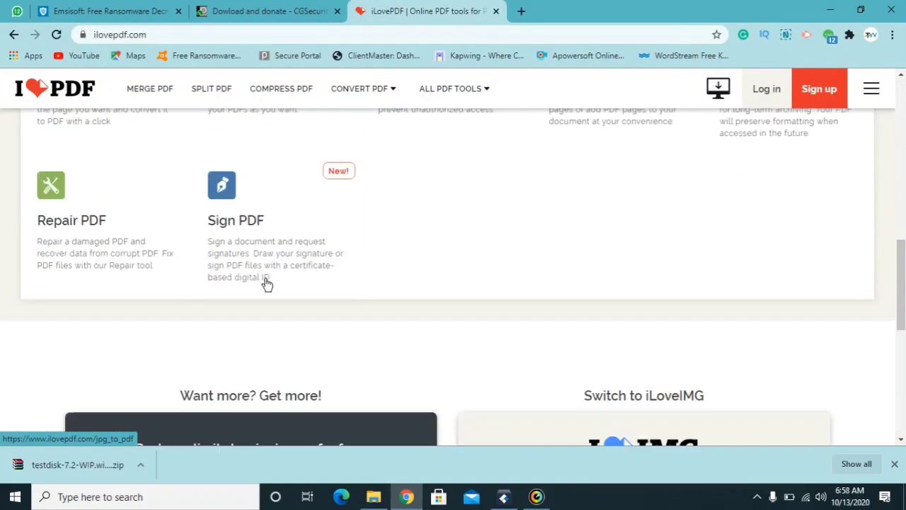
pyautogui.scroll(2, 202, 289)
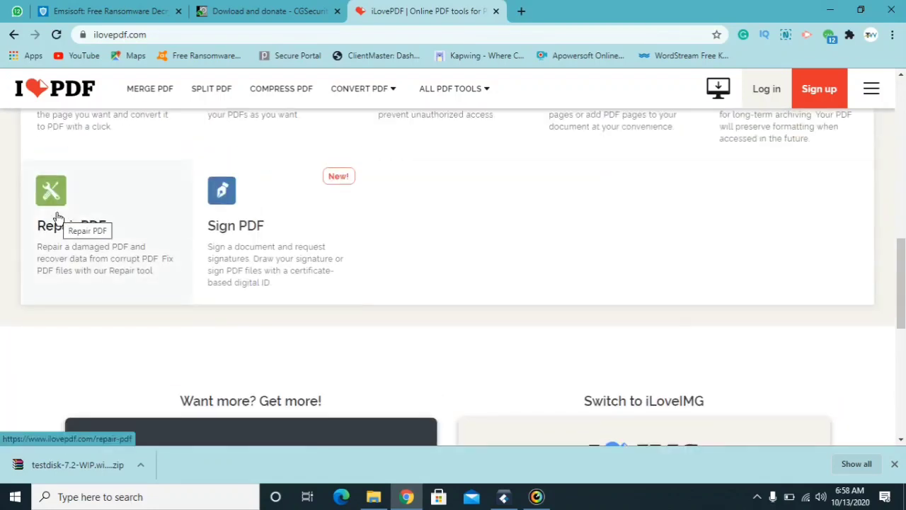
pyautogui.click(58, 216)
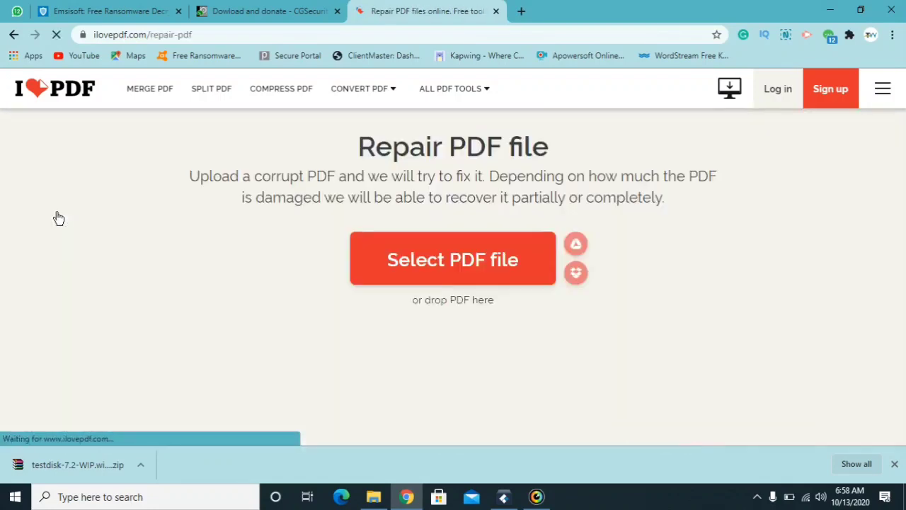
pyautogui.click(455, 271)
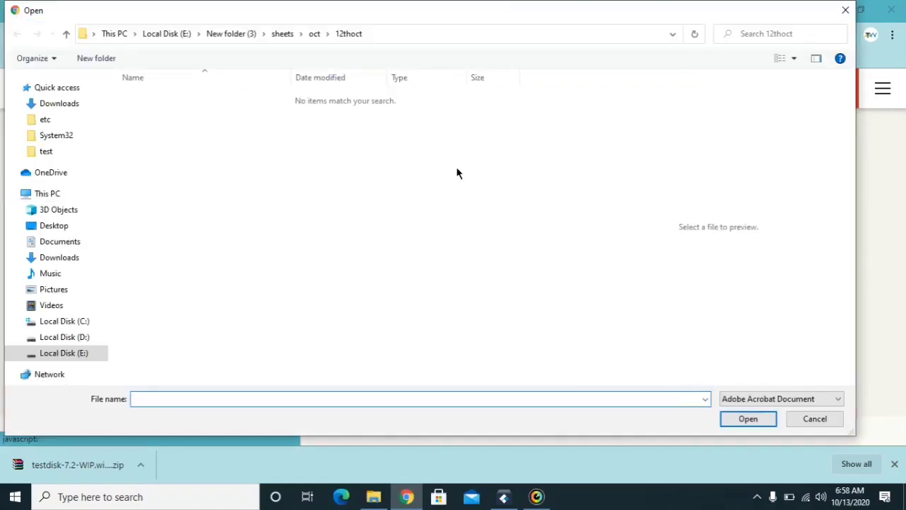
pyautogui.click(821, 423)
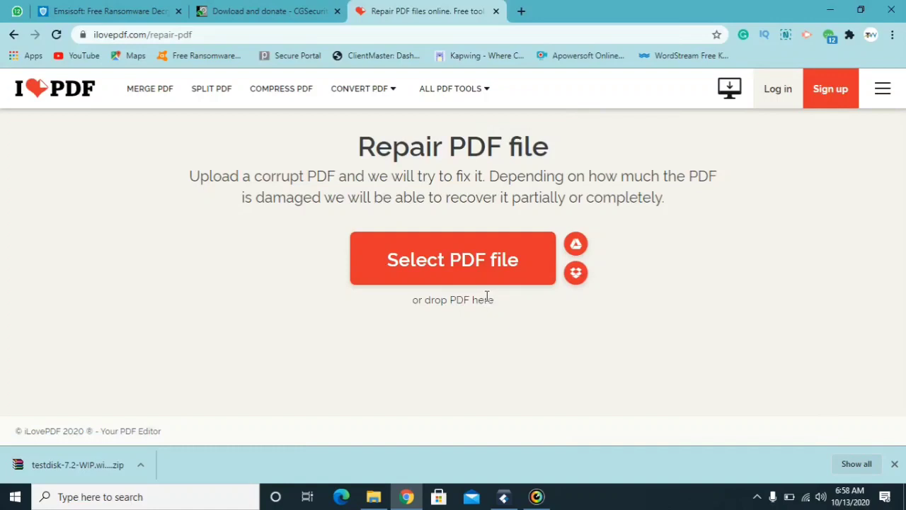
# - Minimize Chrome, quit QPhotoRec and return to the Windows desktop
pyautogui.click(830, 11)
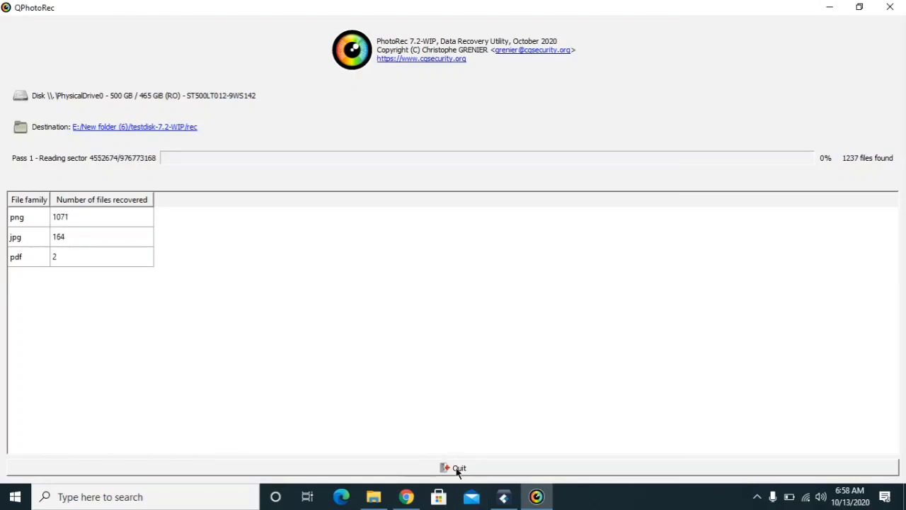
pyautogui.click(821, 10)
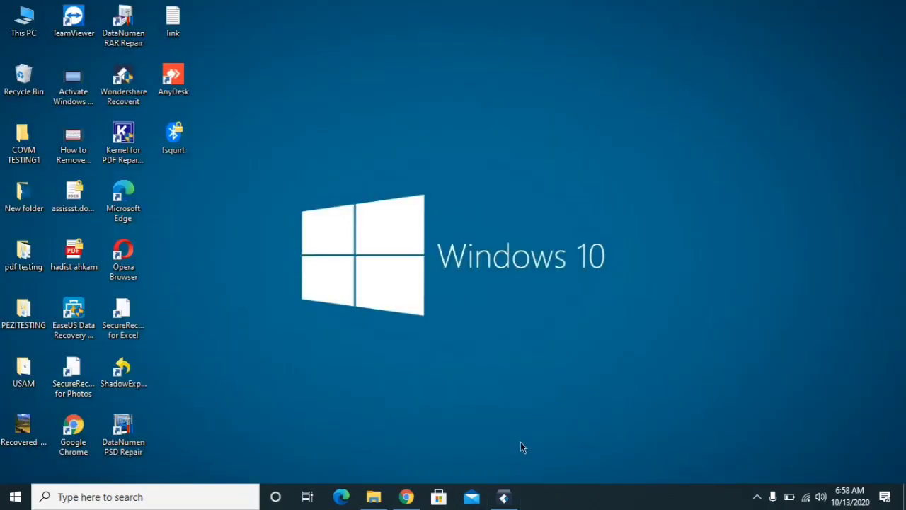